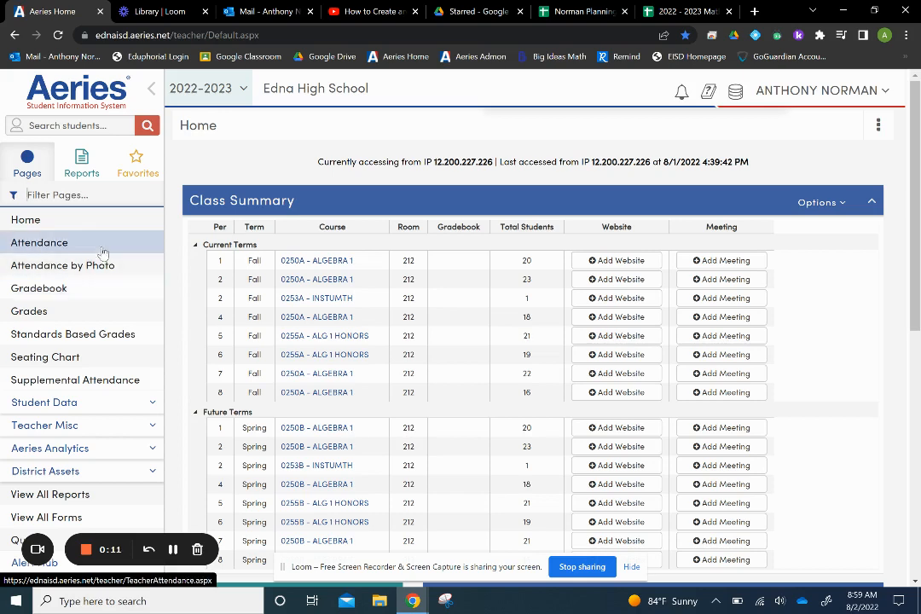
Filter the page list for "gr" and open the Gradebook page
click(74, 195)
text(gr)
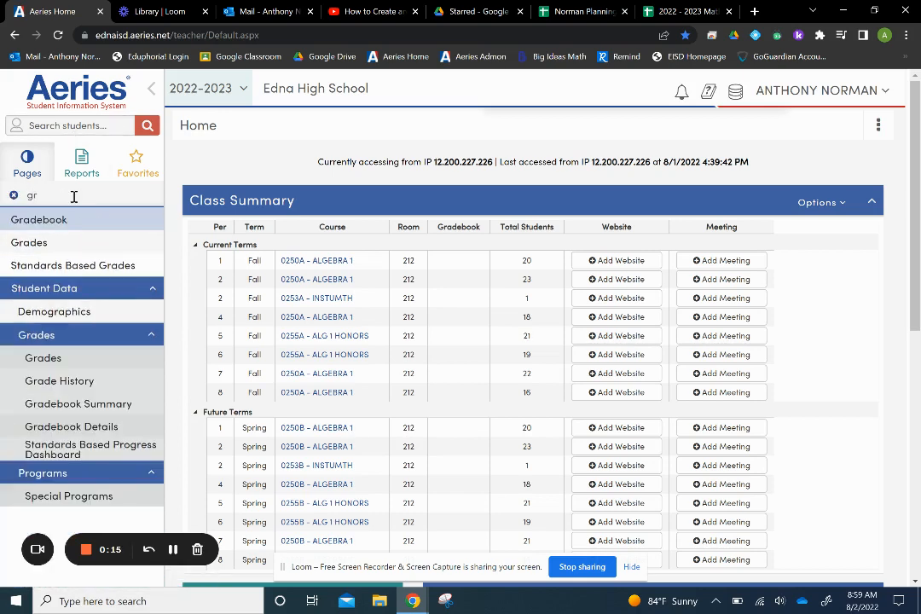
key(Return)
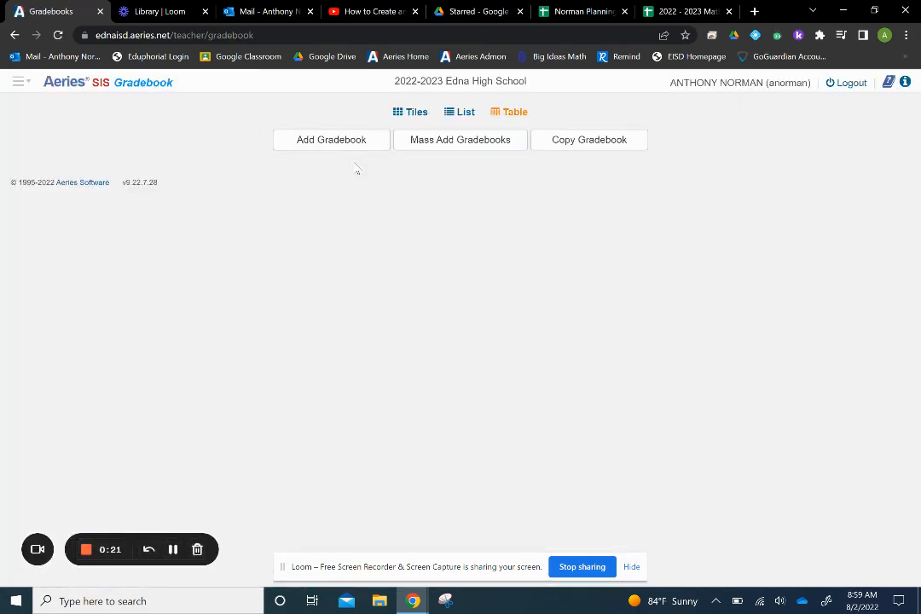
Mass-create gradebooks for every listed fall and spring section, from period 1 through period 8
click(476, 150)
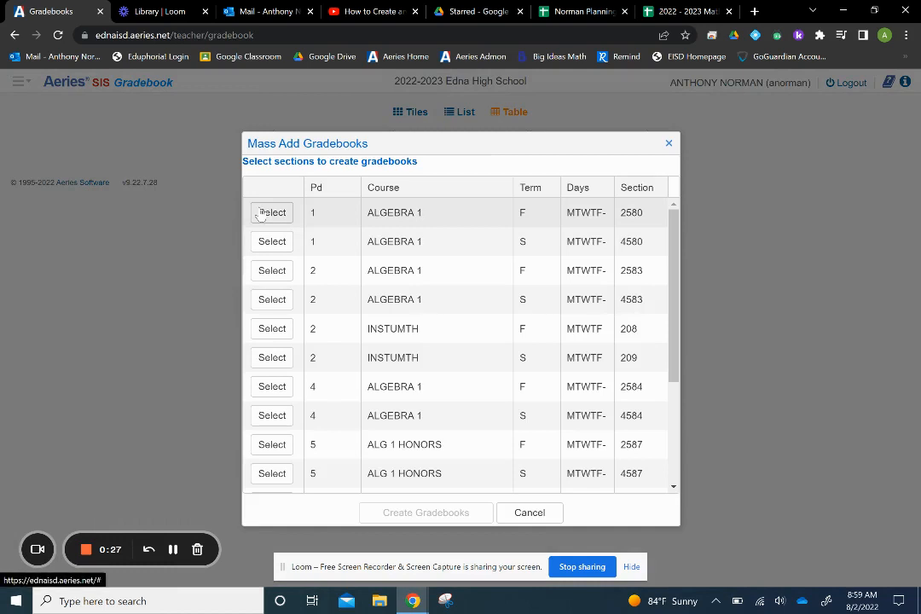
click(263, 214)
click(269, 245)
click(270, 271)
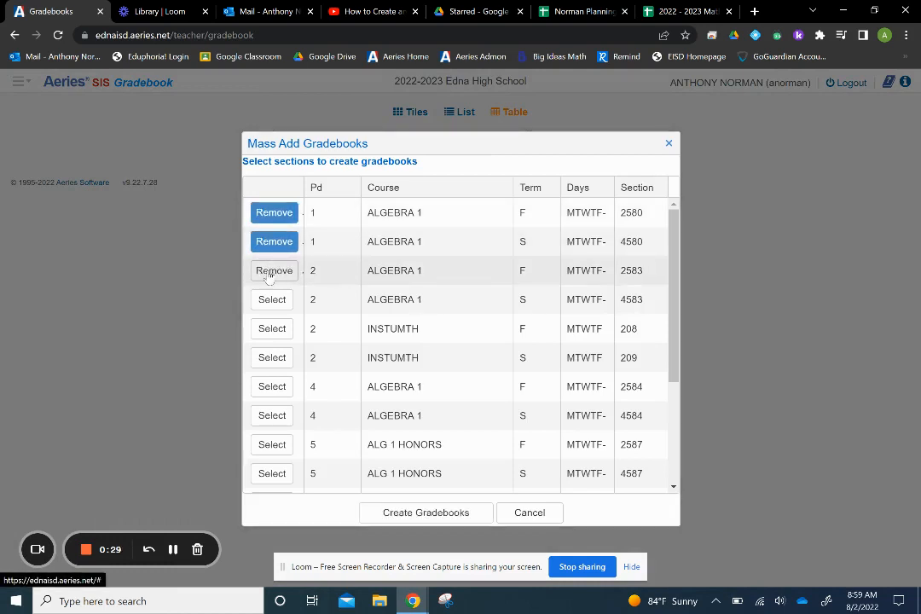
click(272, 300)
click(272, 330)
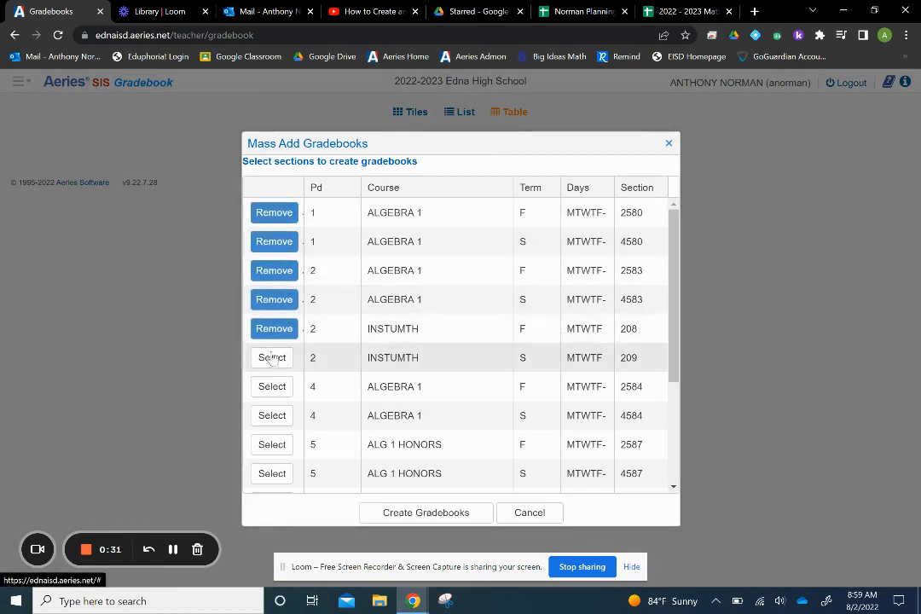
click(273, 359)
click(272, 387)
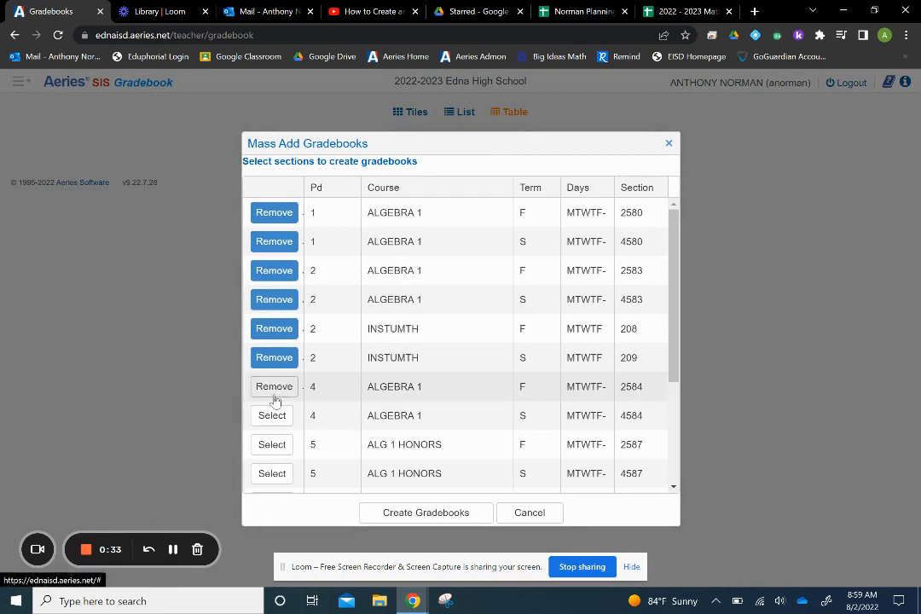
click(172, 549)
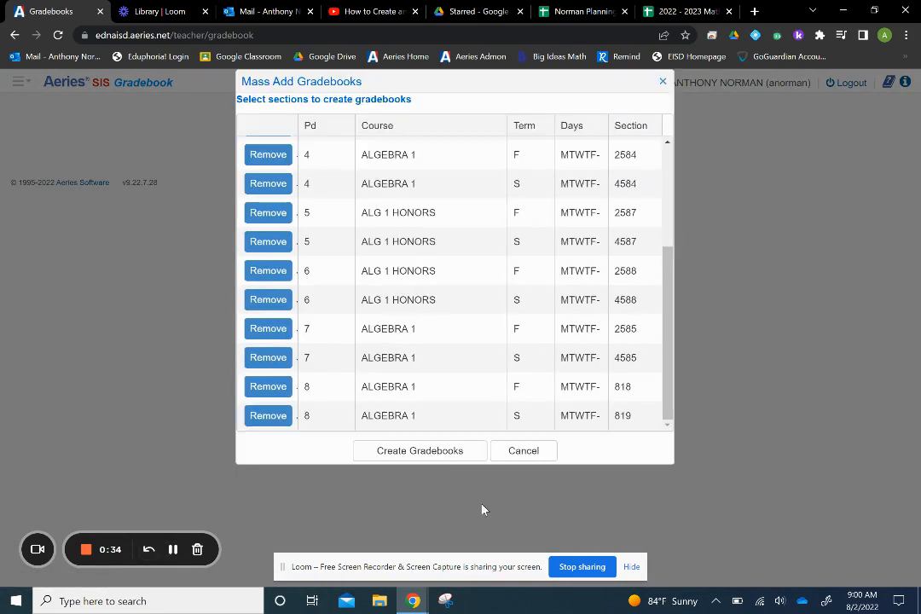
click(446, 457)
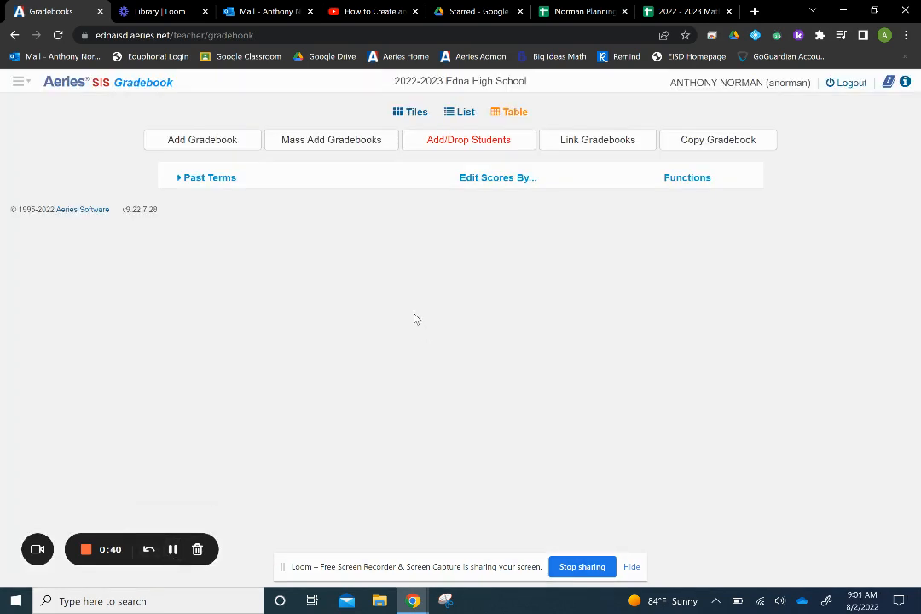
Examine the past-term gradebooks in table and list views, including the details of the period 1 Algebra 1 1st Six Weeks gradebook
click(191, 179)
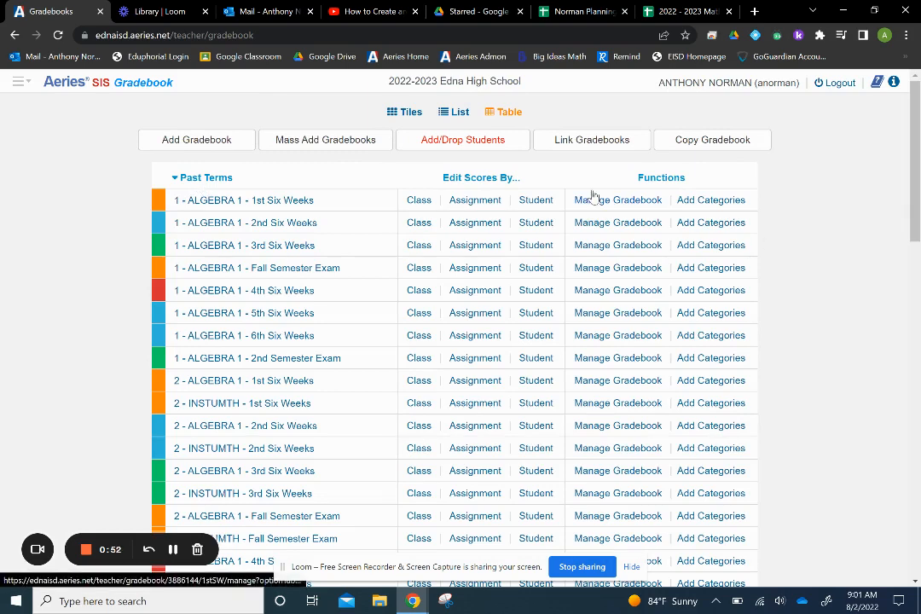
click(461, 114)
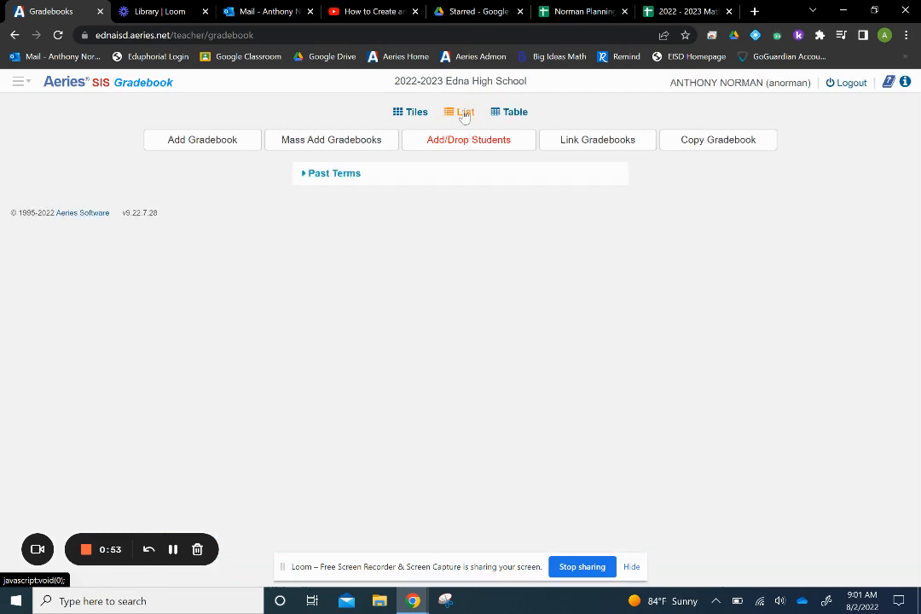
click(337, 174)
click(593, 202)
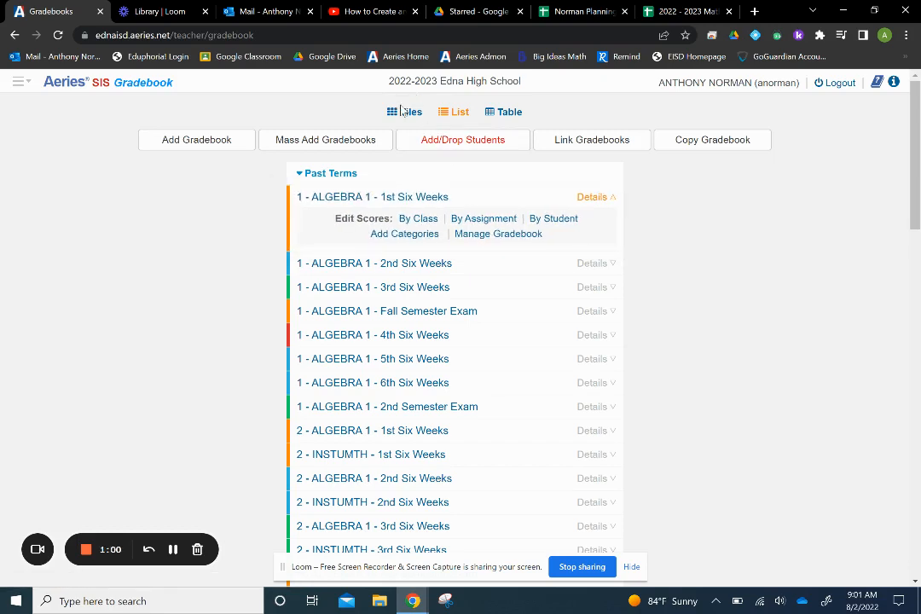
Switch to tile view and open the management page of the period 1 Algebra 1 1st Six Weeks gradebook
click(404, 112)
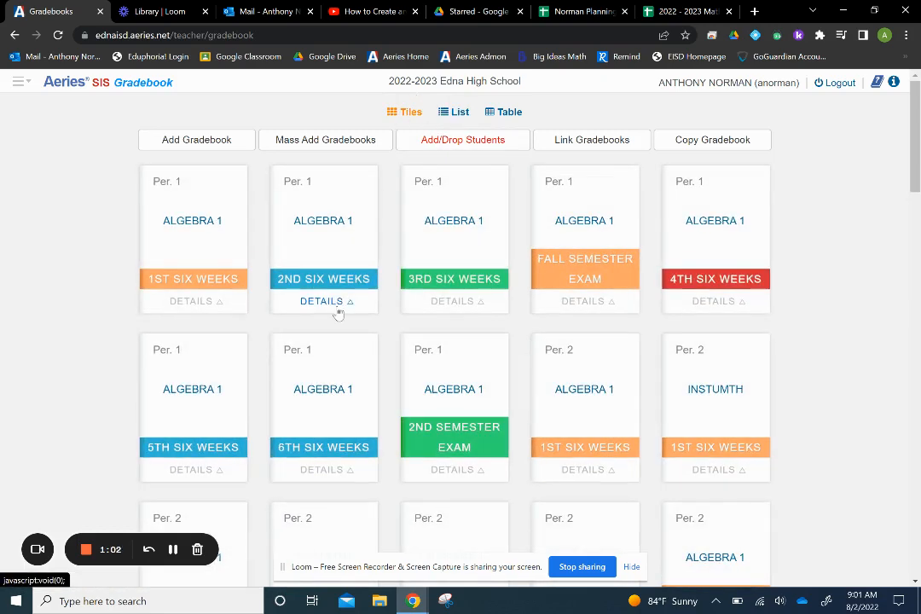
click(227, 307)
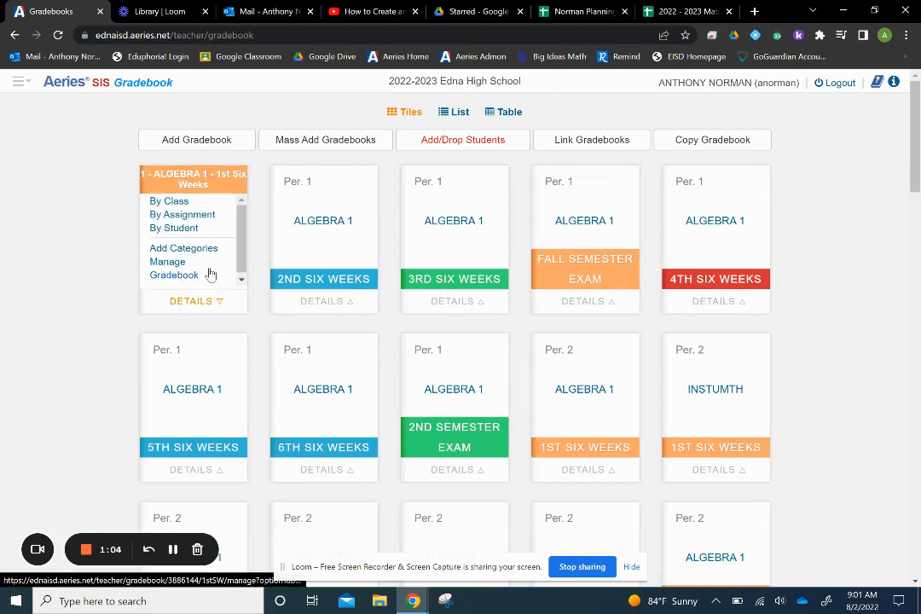
click(181, 277)
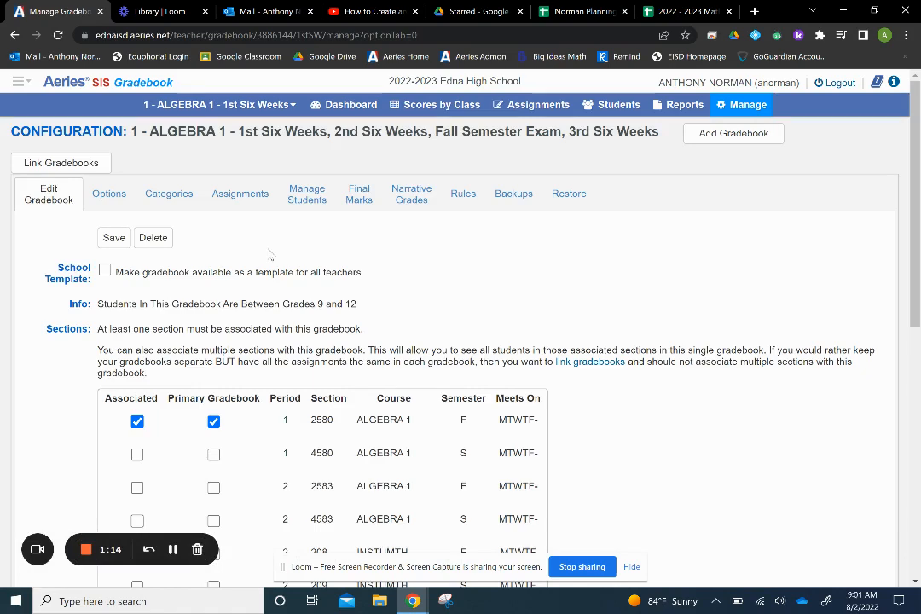
scroll(369, 366, down, 3)
scroll(369, 366, down, 5)
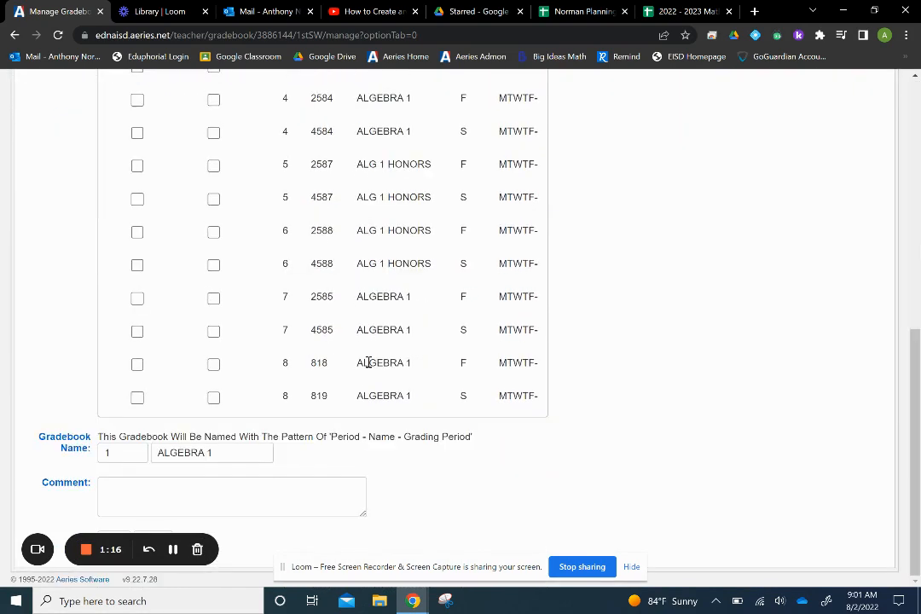
scroll(369, 366, up, 3)
scroll(369, 366, up, 4)
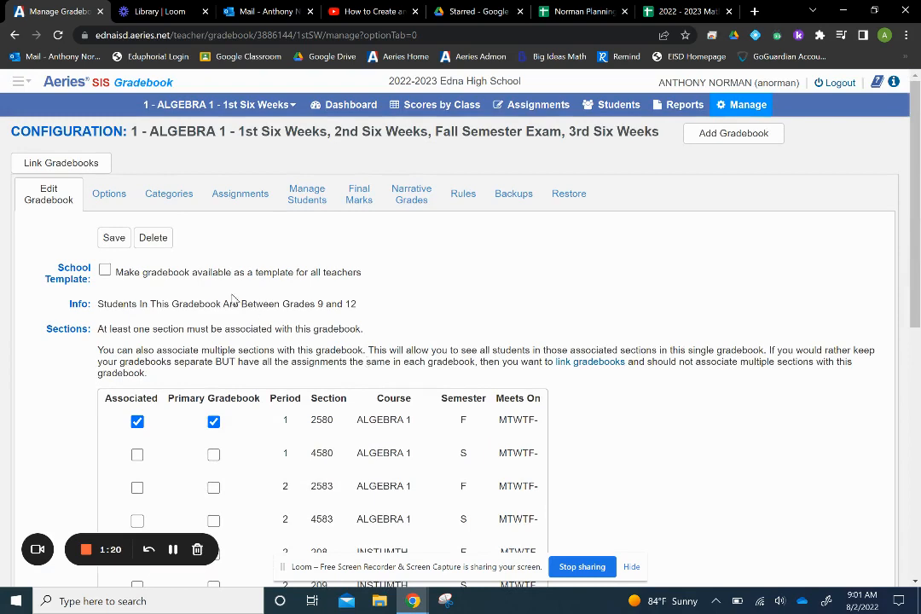
In the gradebook's options, enable weighting assignment scores by category and setting grading completed automatically
click(120, 198)
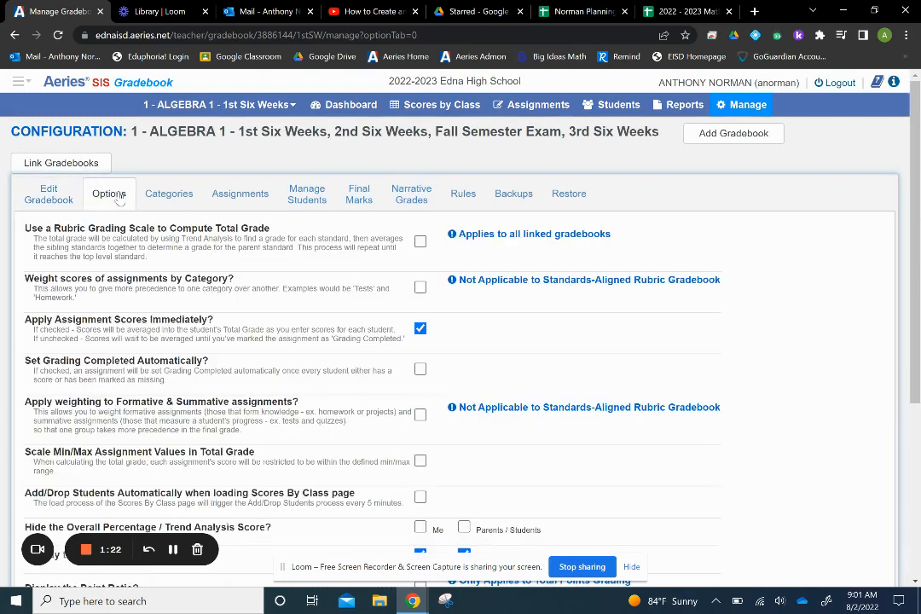
click(420, 287)
scroll(478, 298, down, 1)
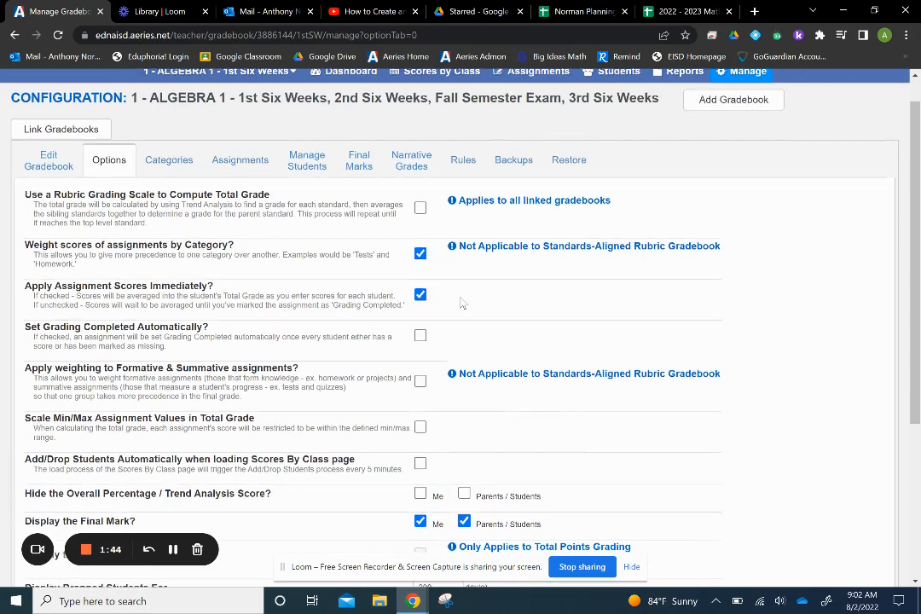
scroll(461, 302, down, 1)
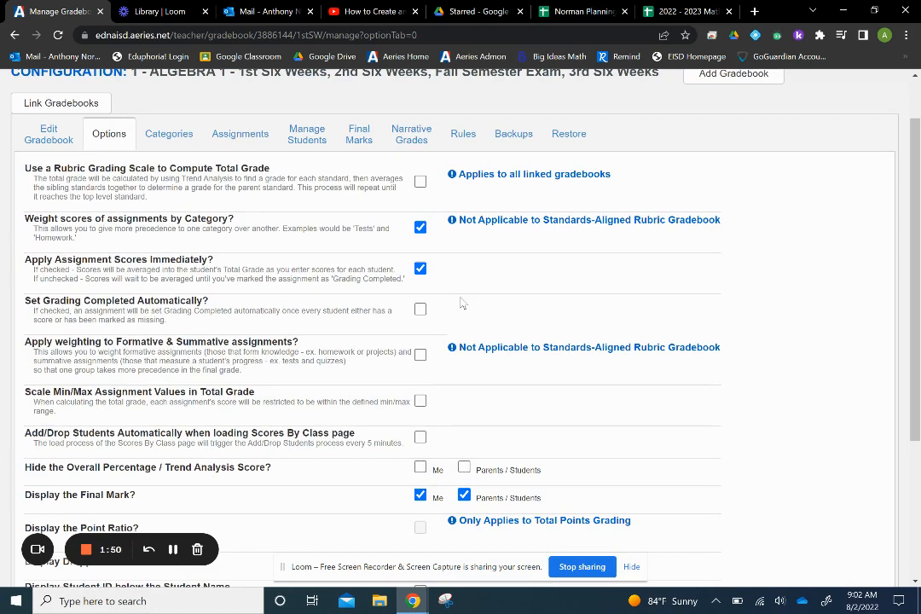
scroll(461, 303, down, 1)
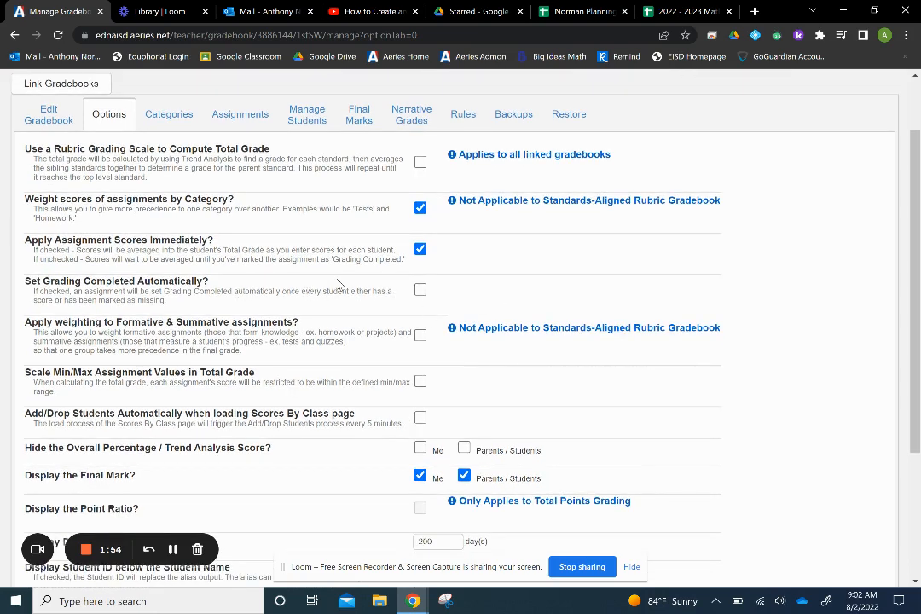
click(420, 292)
click(172, 549)
Toggle min/max assignment value scaling on and off again, and enable adding/dropping students automatically when loading the Scores By Class page
click(420, 381)
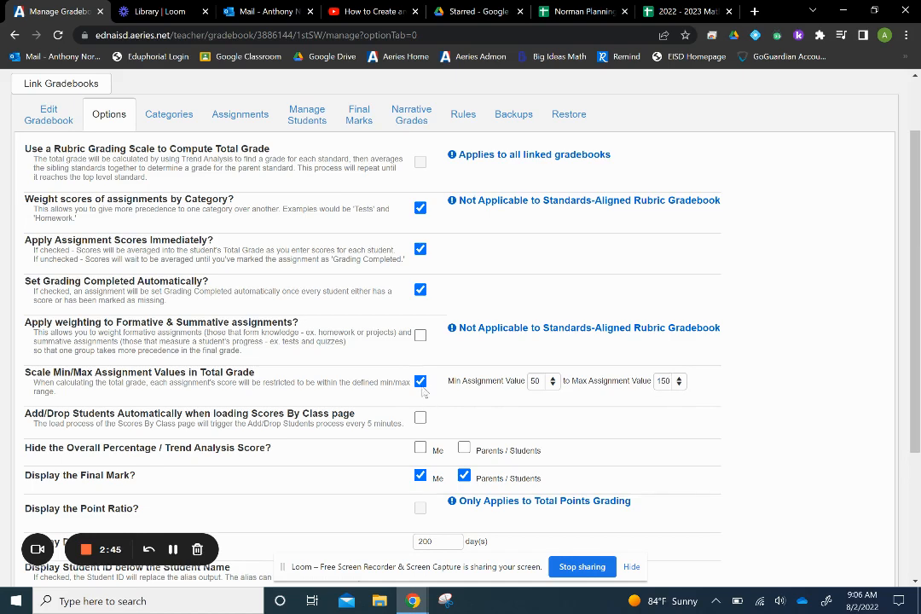
click(420, 381)
scroll(444, 412, down, 1)
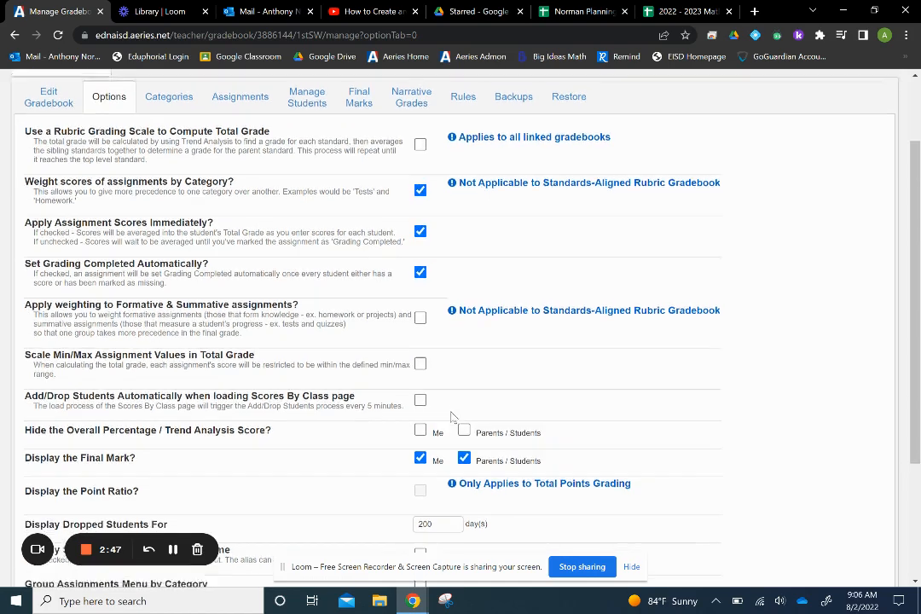
click(421, 377)
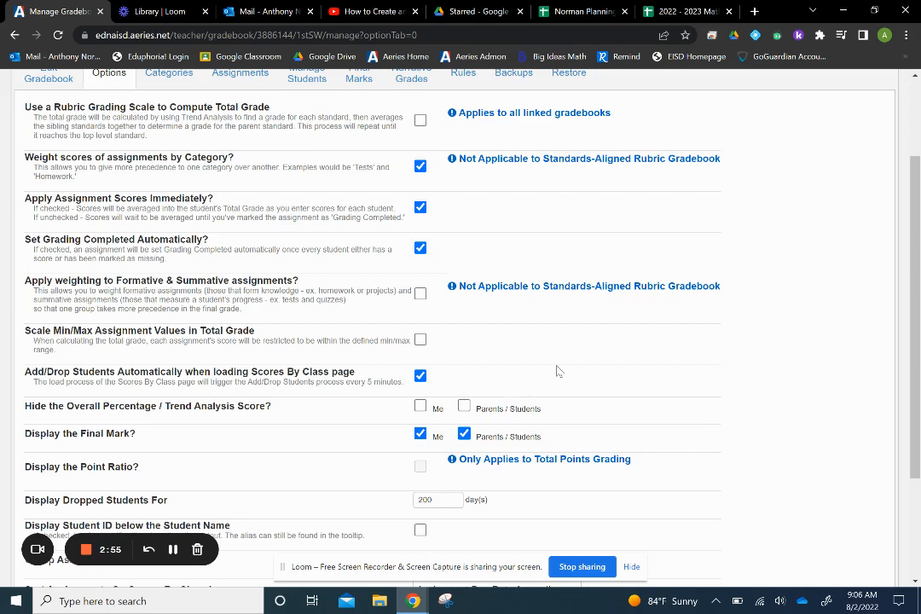
Set dropped students to be displayed for 30 days
scroll(556, 370, down, 2)
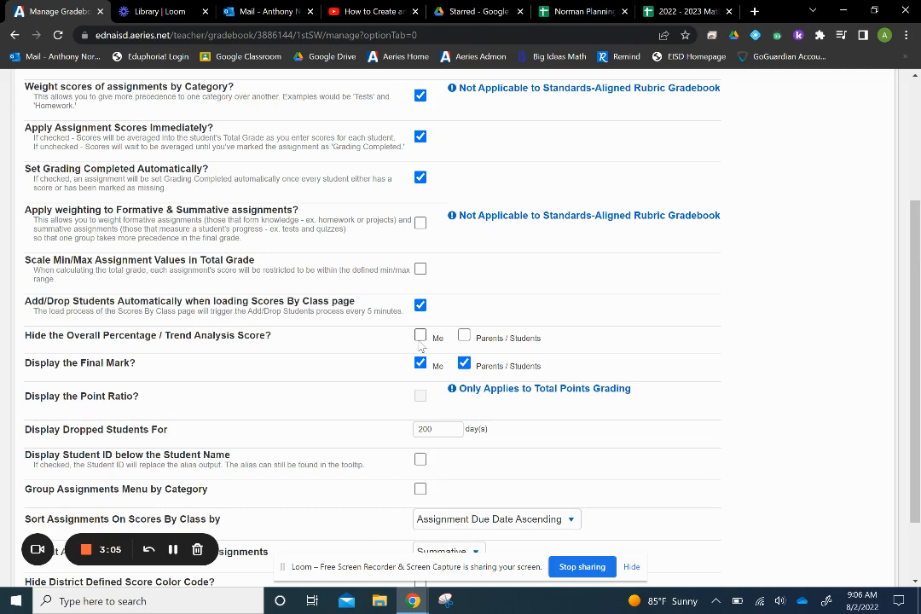
scroll(372, 342, down, 1)
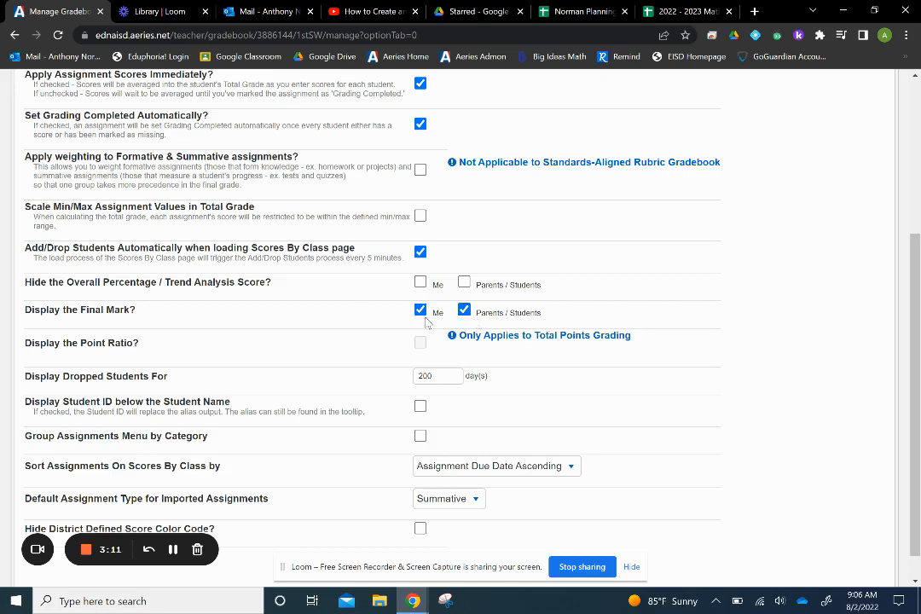
scroll(543, 341, down, 1)
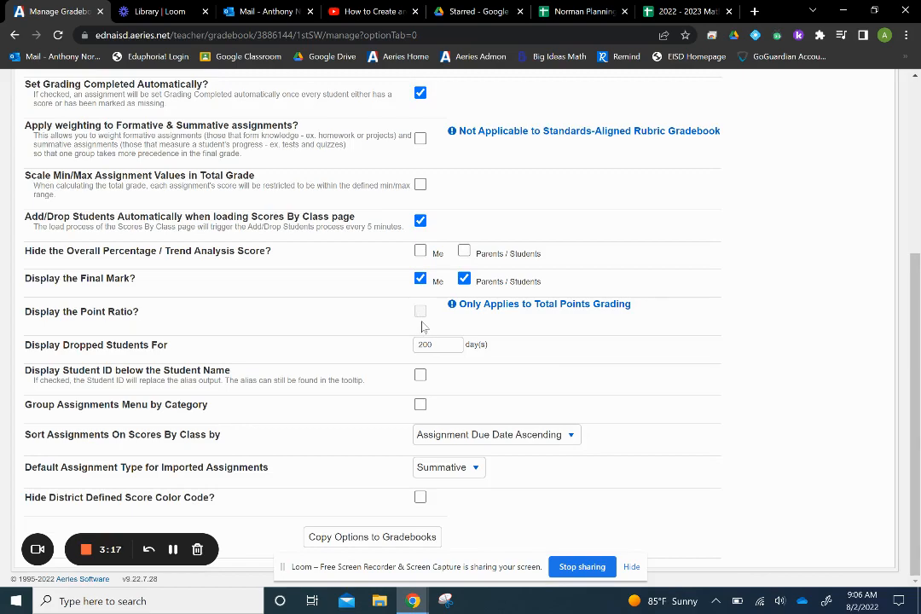
scroll(421, 326, up, 5)
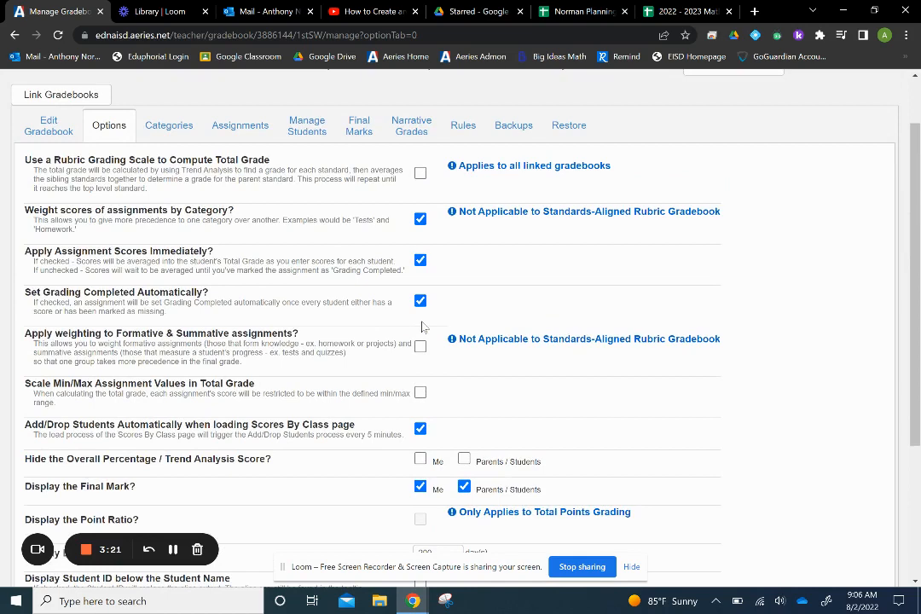
scroll(421, 326, down, 5)
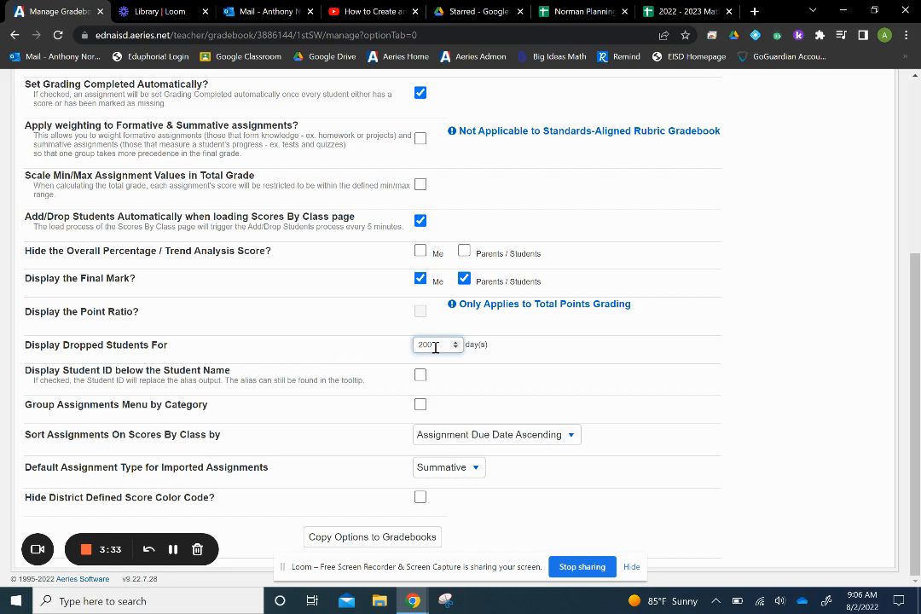
key(BackSpace)
key(BackSpace)
key(BackSpace)
text(30)
click(445, 385)
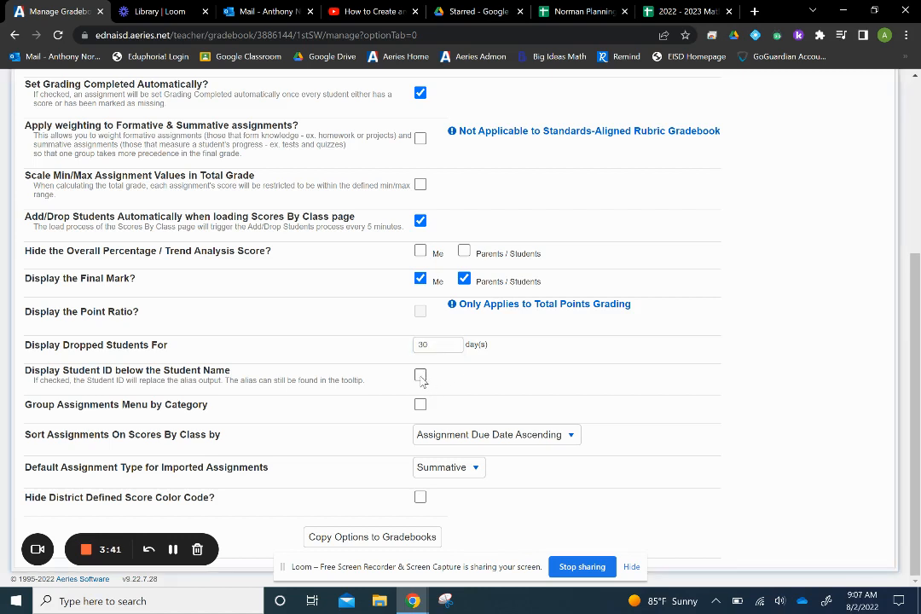
Enable displaying the student ID below the student name and grouping the assignments menu by category
click(421, 376)
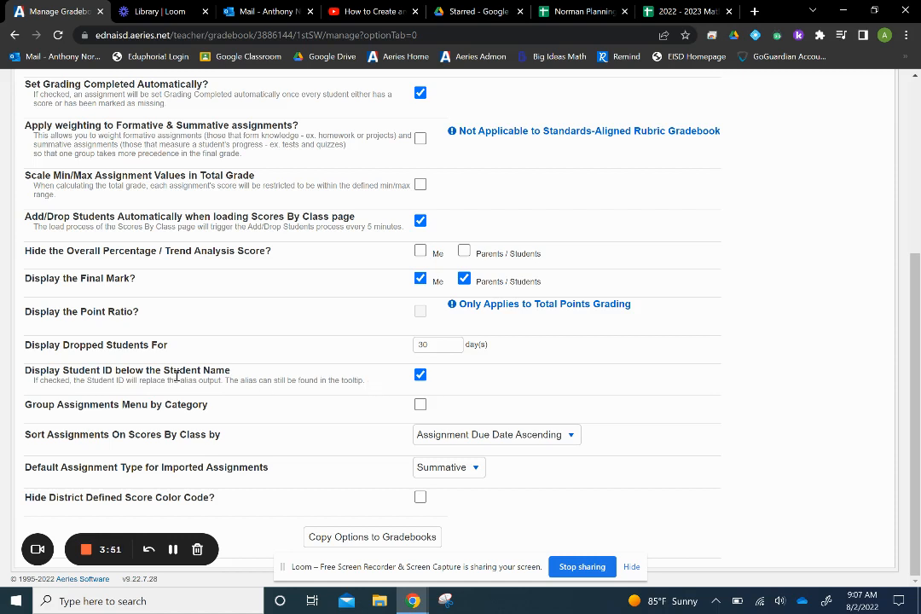
click(421, 406)
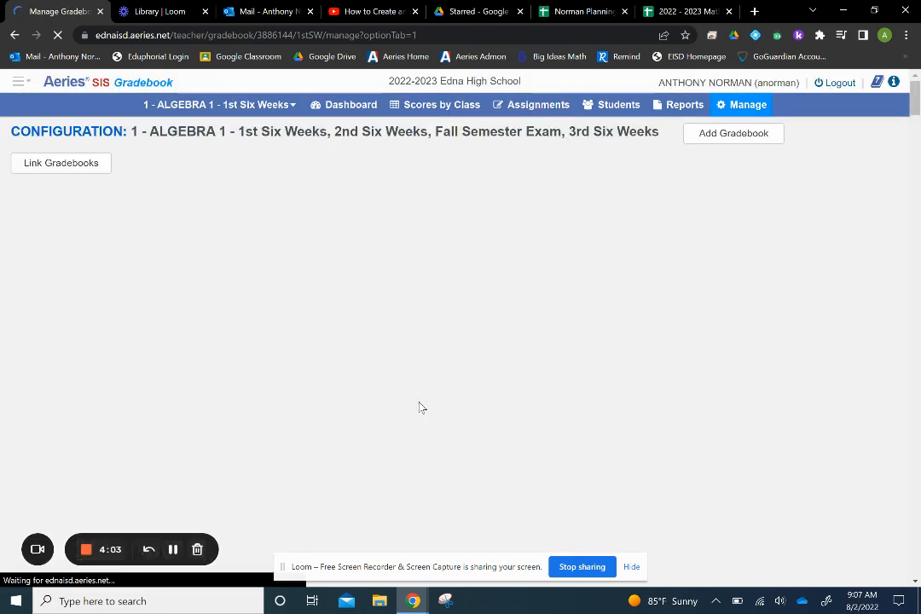
scroll(420, 408, down, 3)
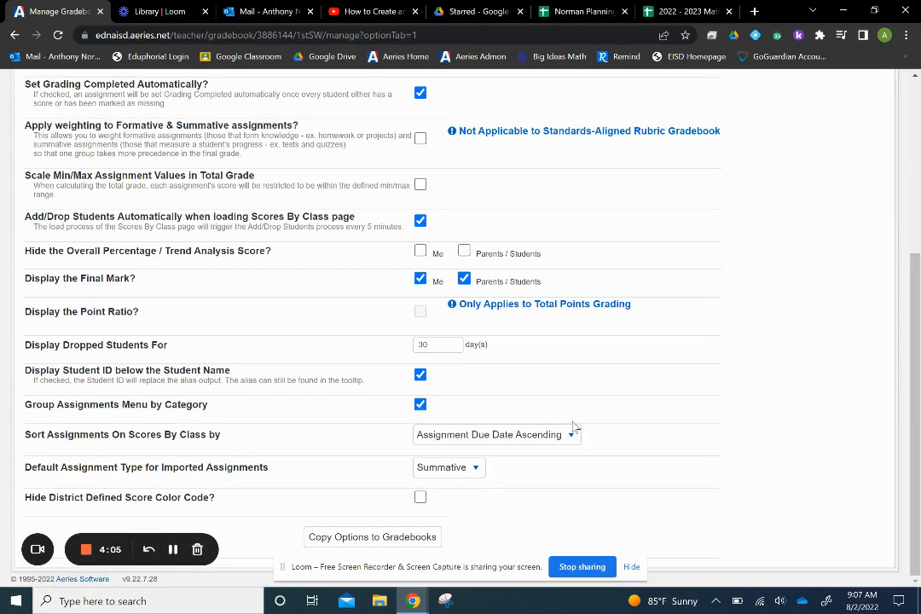
Examine the sort choices for assignments on Scores By Class and the default type choices for imported assignments
click(570, 436)
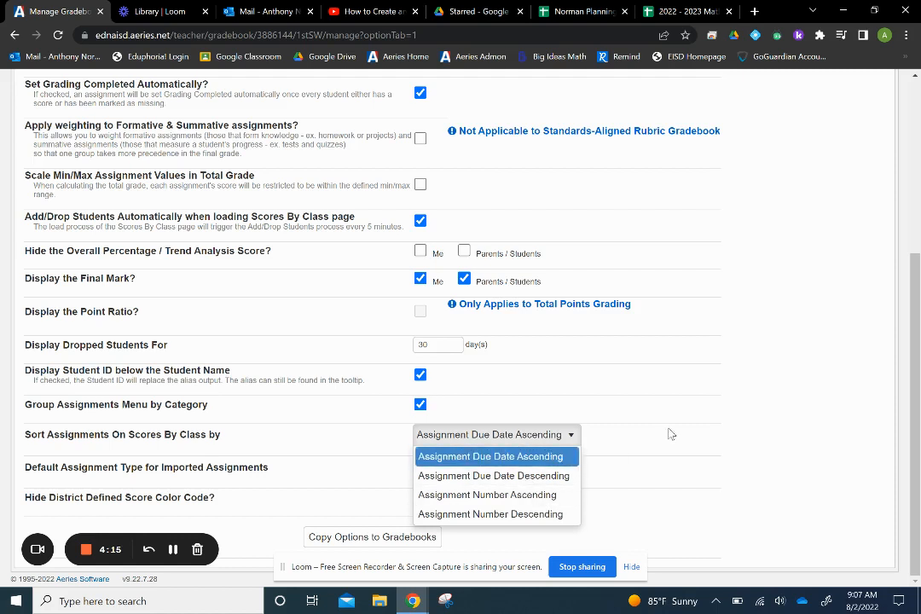
click(702, 414)
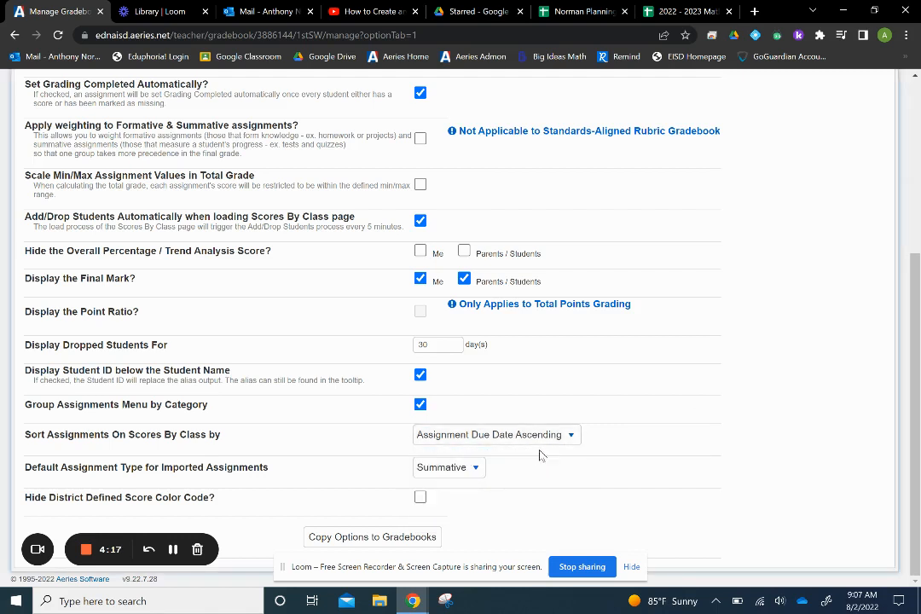
click(483, 476)
click(482, 476)
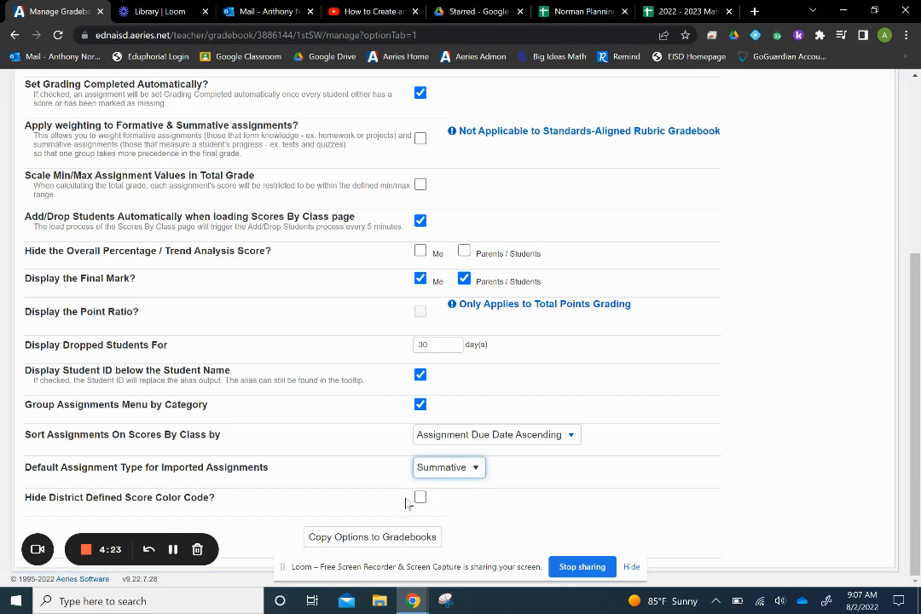
Copy all options of the period 1 Algebra 1 gradebook to all the other gradebooks
click(397, 539)
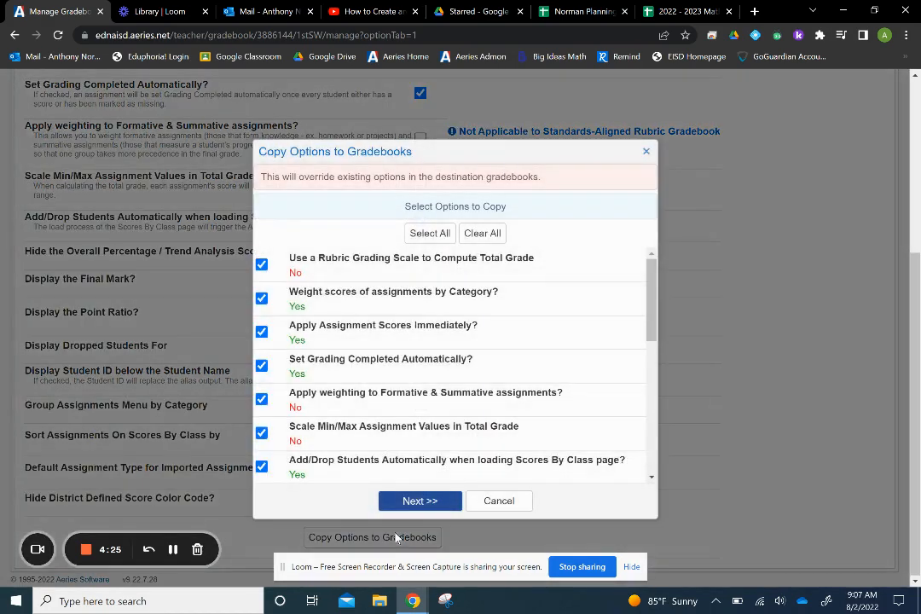
scroll(491, 357, down, 4)
scroll(491, 357, up, 5)
scroll(491, 357, down, 5)
click(419, 501)
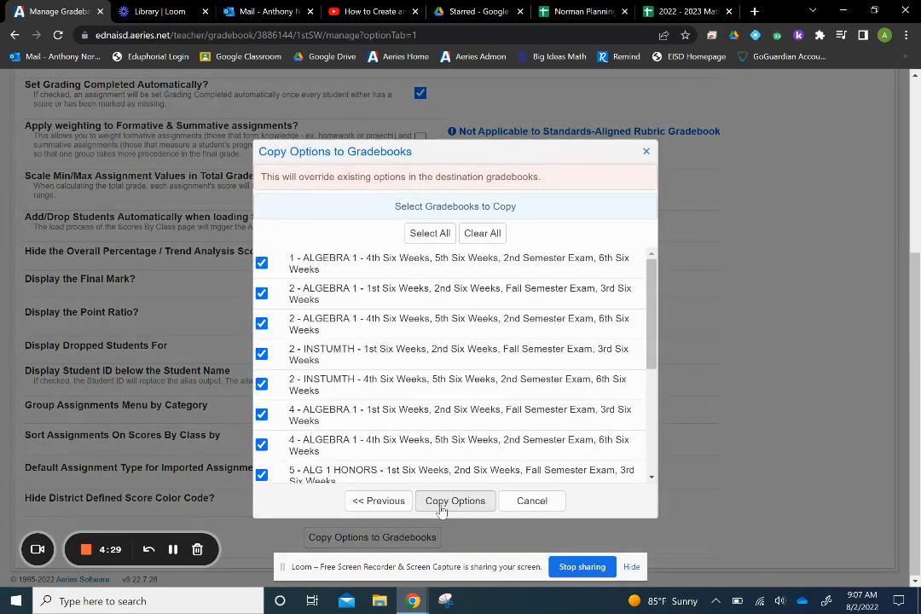
scroll(448, 375, down, 5)
scroll(447, 367, up, 5)
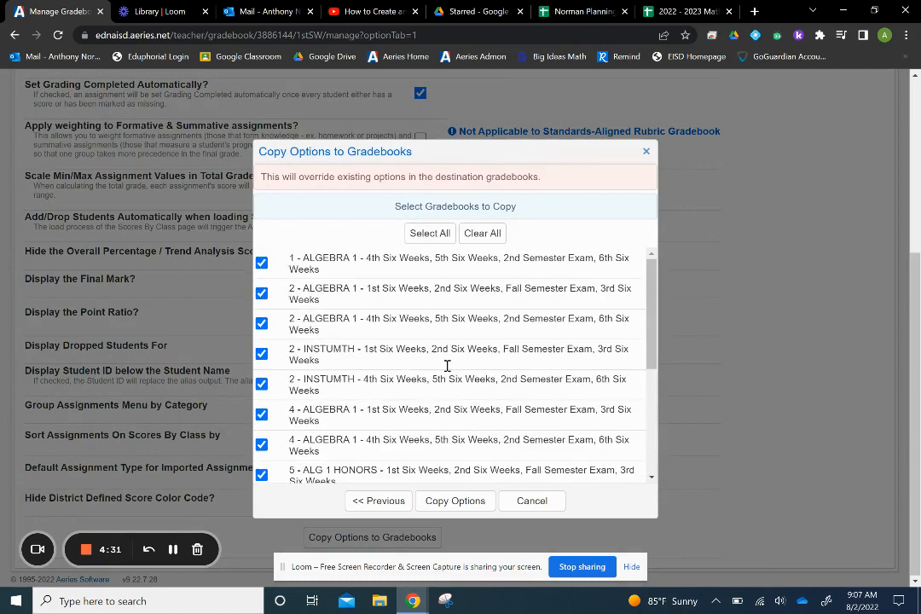
scroll(446, 367, down, 5)
scroll(447, 369, up, 4)
click(456, 501)
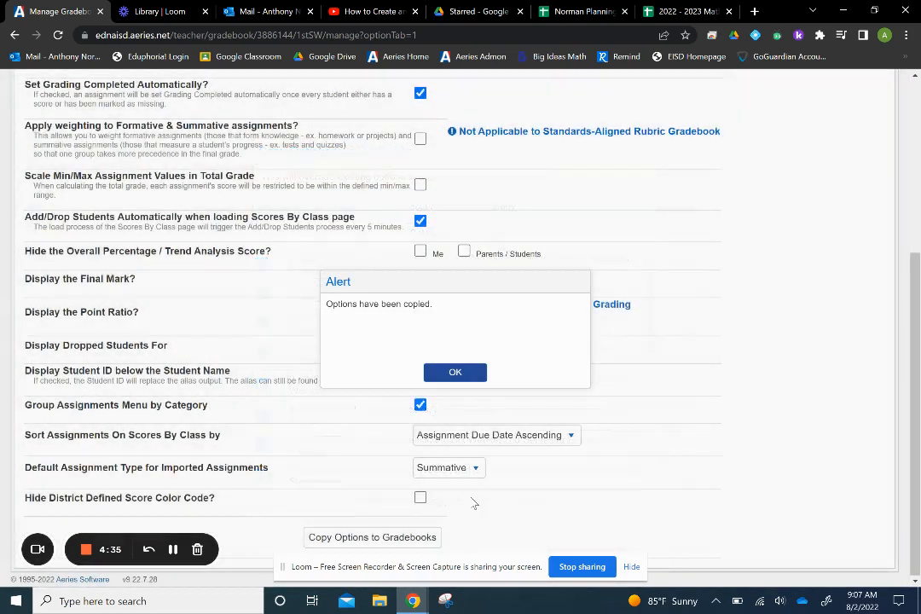
click(461, 371)
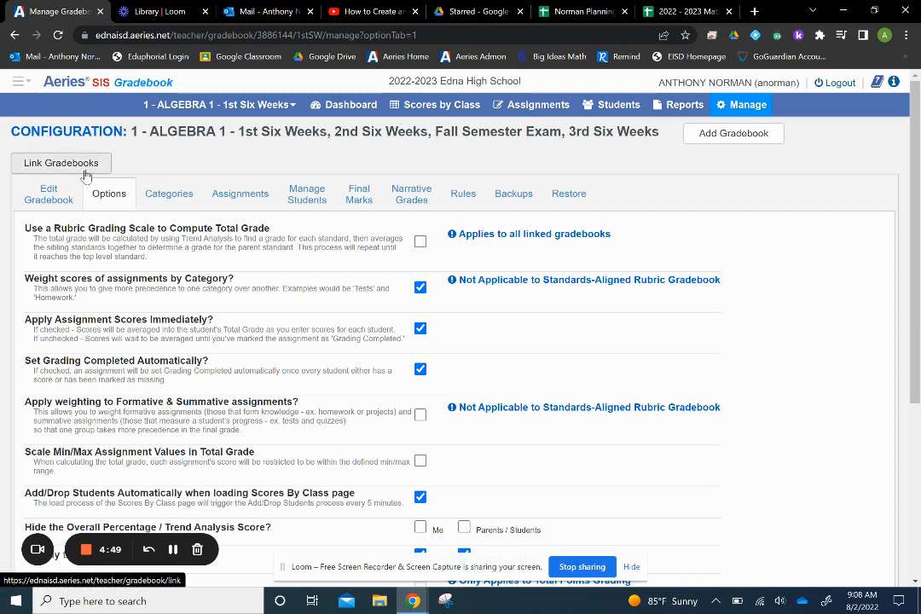
Open gradebook linking and assign both terms of the Algebra 1 gradebooks for periods 1, 2, 4, 7 and 8 to group 1
click(729, 114)
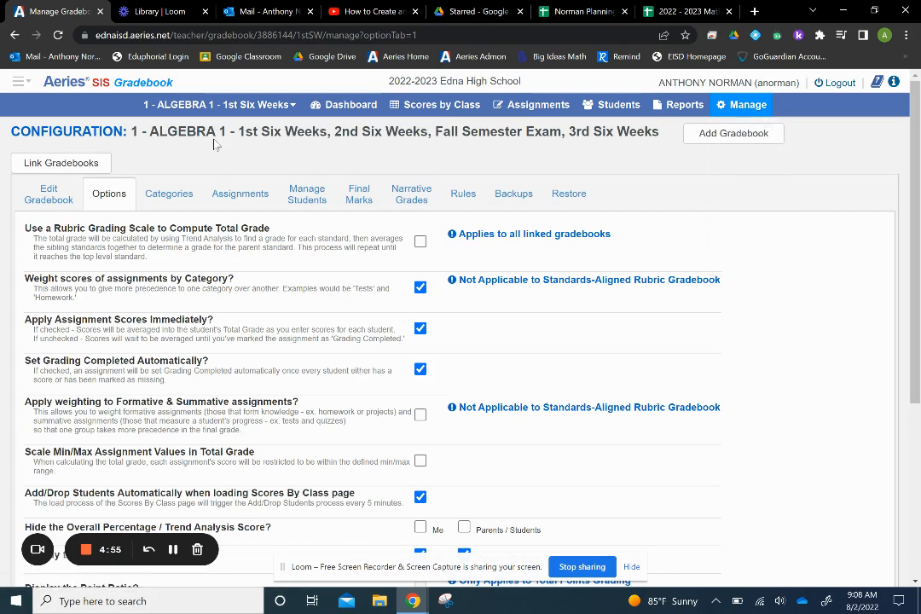
click(70, 165)
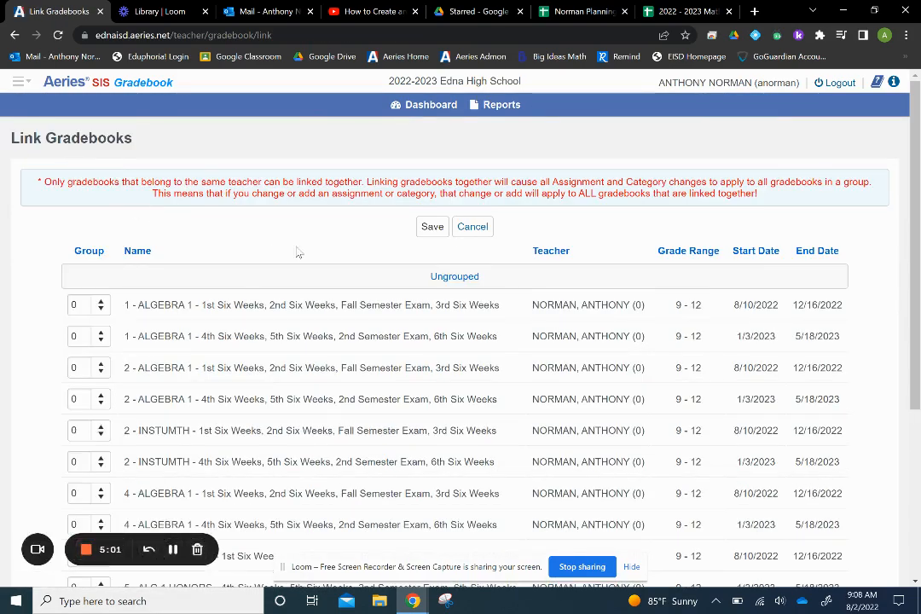
scroll(299, 251, down, 2)
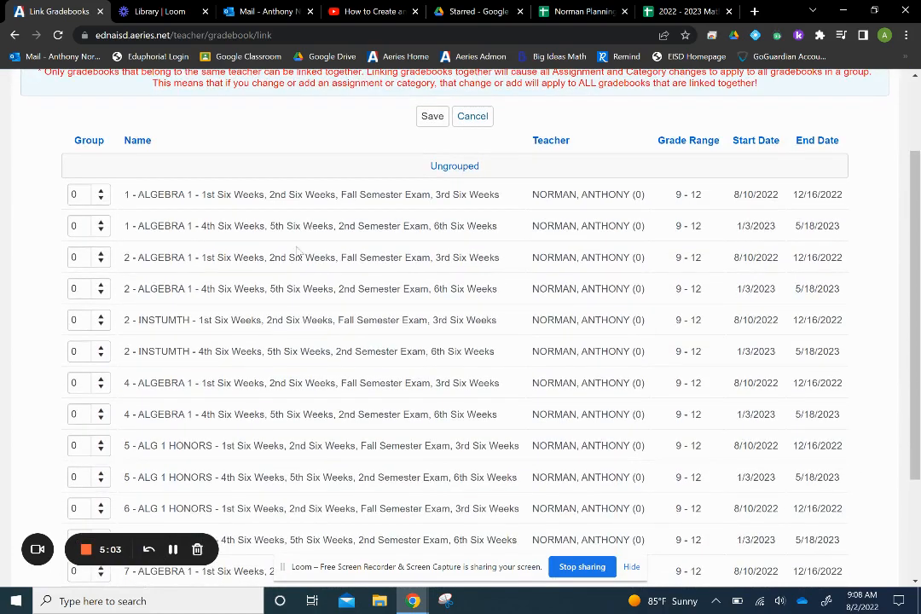
scroll(297, 249, down, 2)
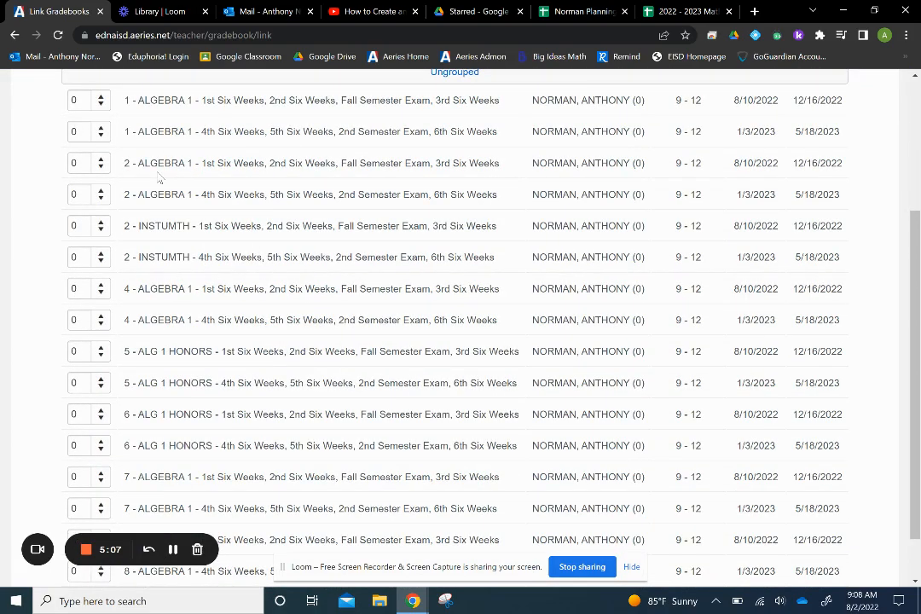
scroll(158, 177, up, 1)
click(101, 155)
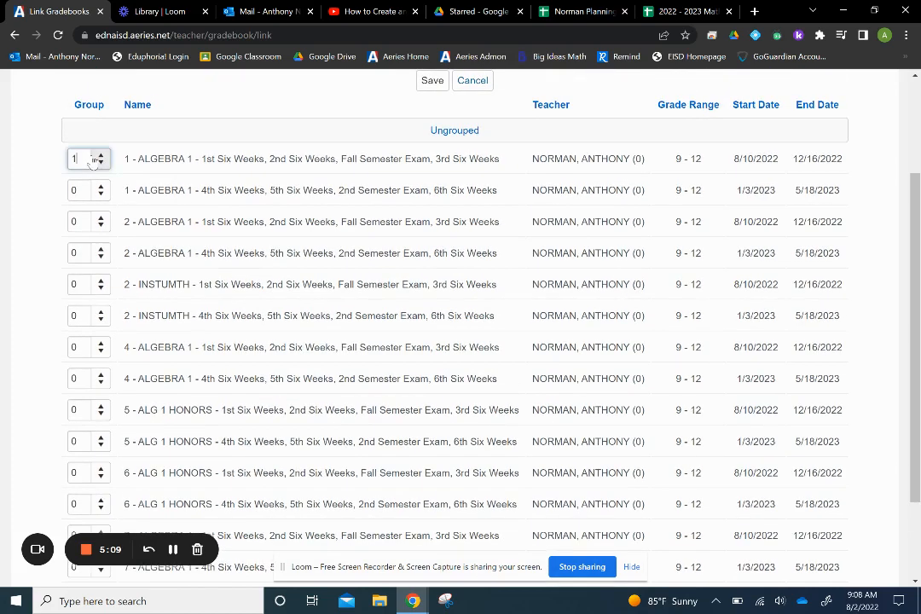
click(101, 218)
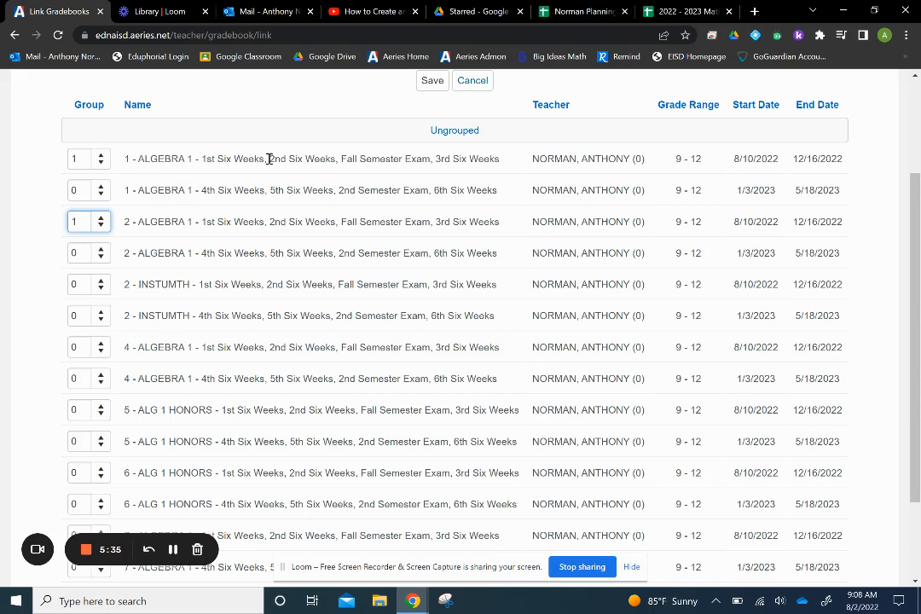
click(101, 186)
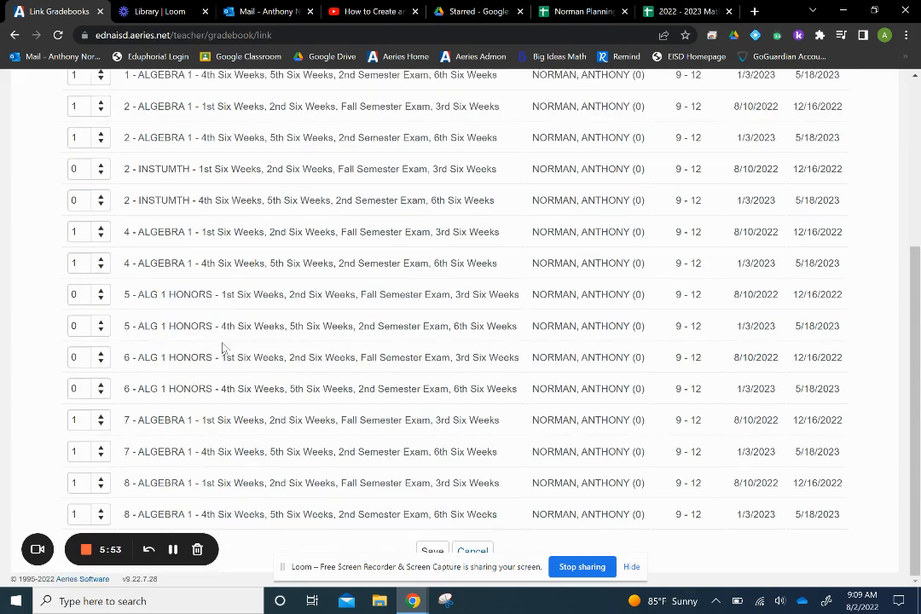
Assign both period 5 Alg 1 Honors gradebooks to link group 2
scroll(223, 348, up, 1)
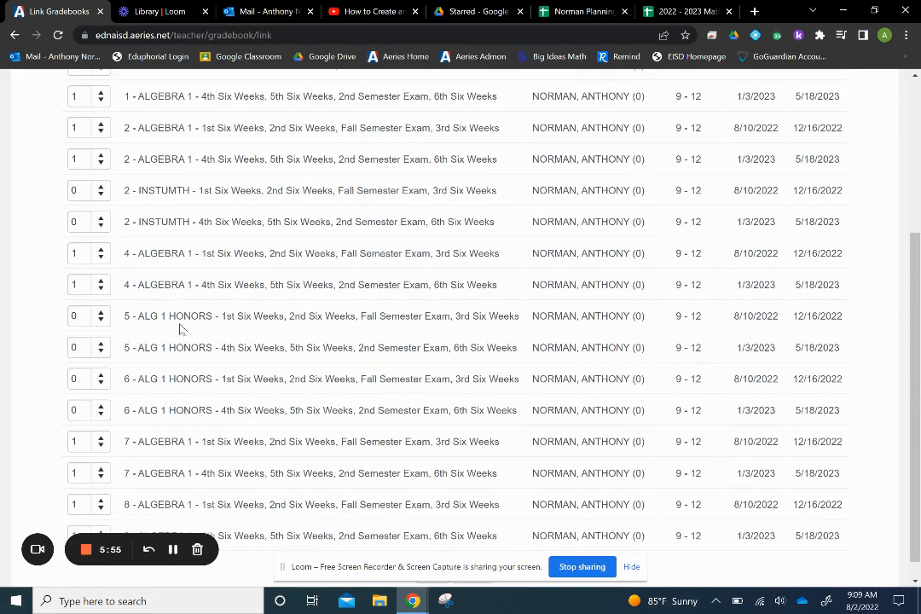
click(101, 311)
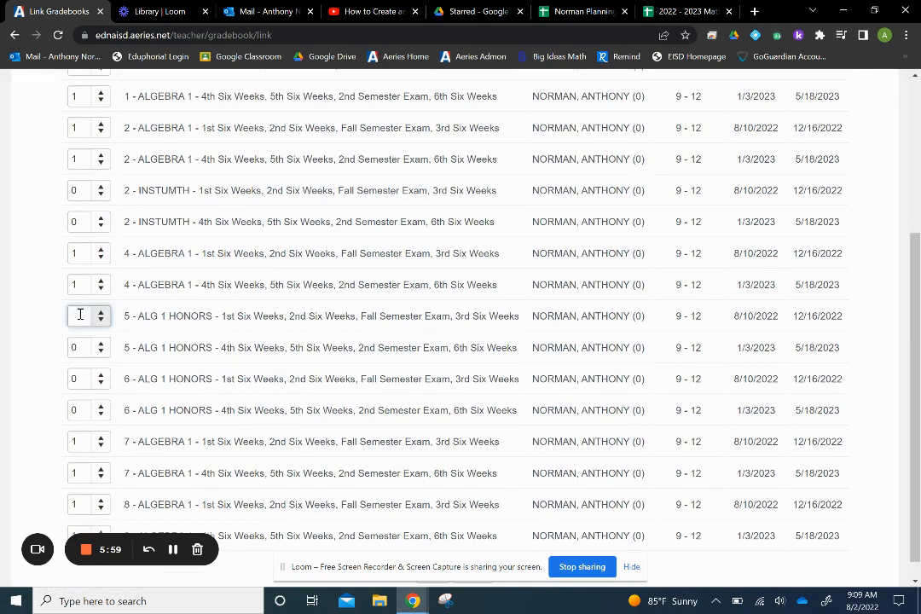
text(2)
click(76, 348)
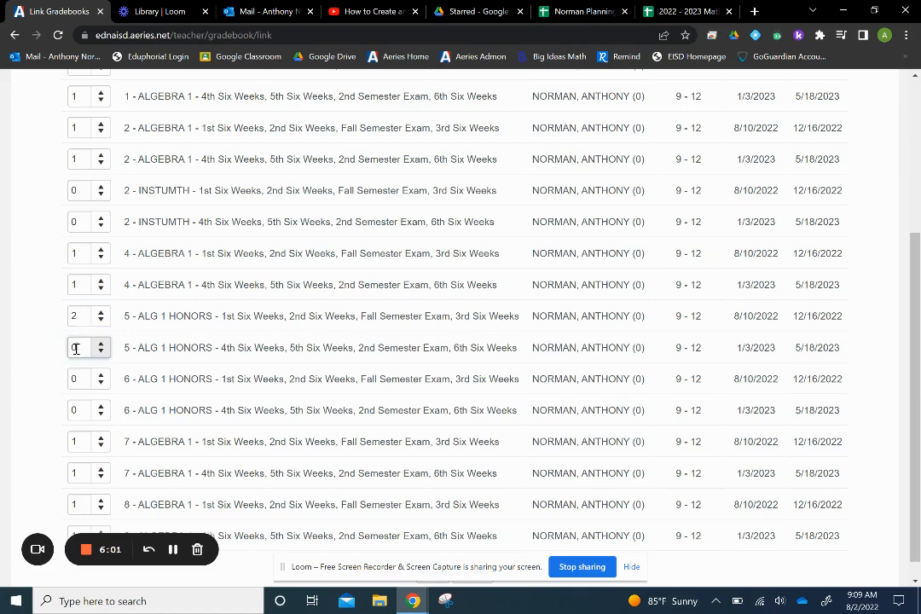
key(BackSpace)
text(2)
Assign both period 6 Alg 1 Honors gradebooks to link group 2 and save the gradebook links
click(88, 375)
key(BackSpace)
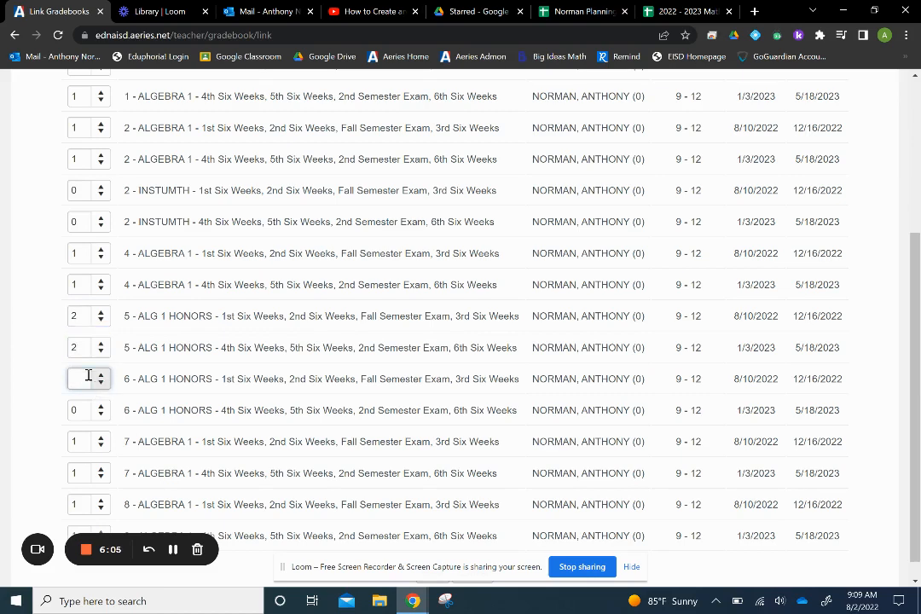
text(2)
click(79, 408)
key(BackSpace)
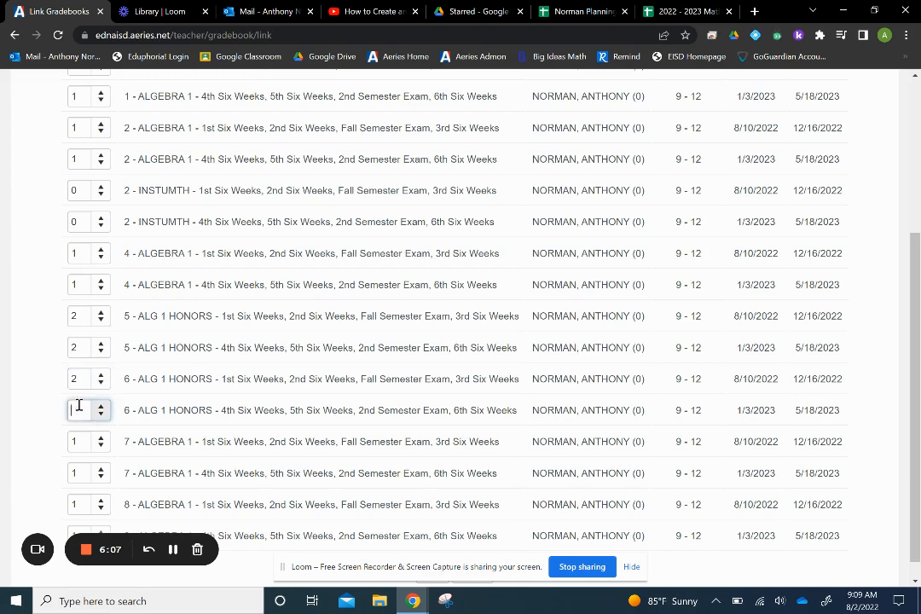
text(2)
scroll(401, 335, down, 1)
scroll(343, 335, up, 3)
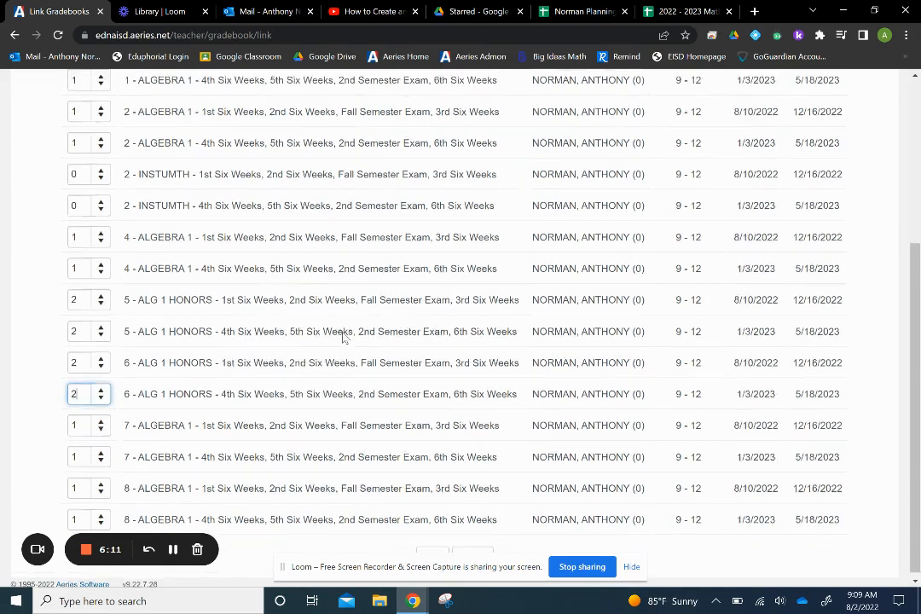
scroll(343, 331, down, 3)
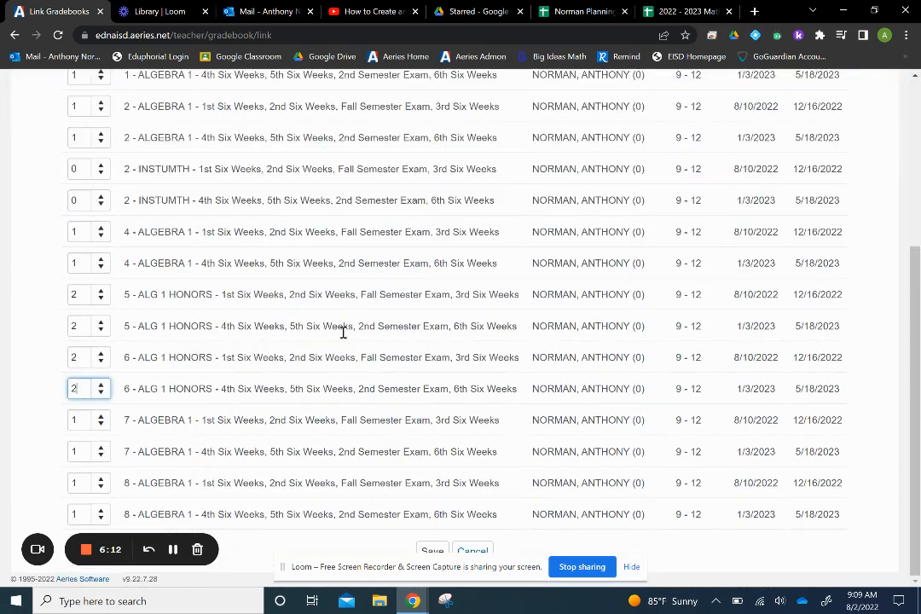
click(432, 551)
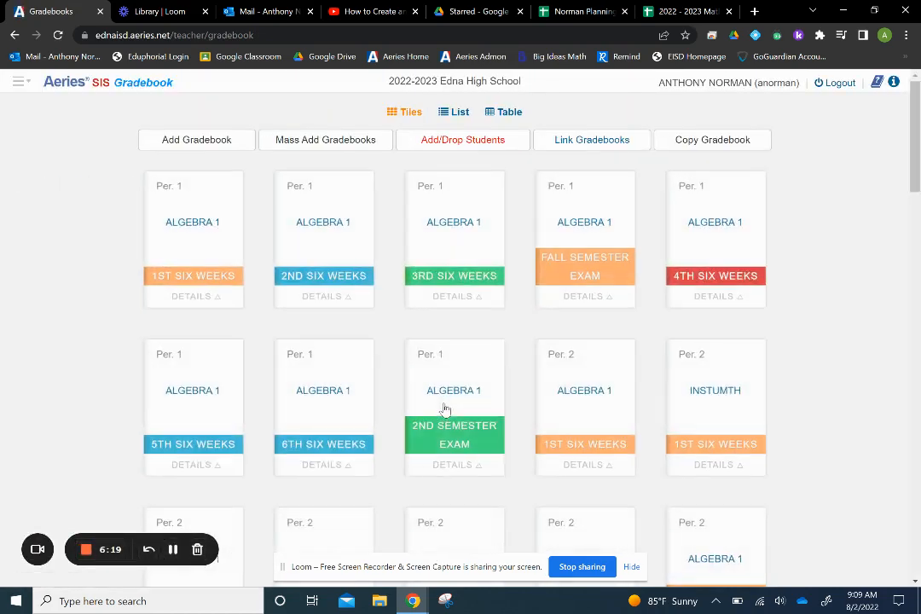
Add all entering students to their gradebooks and close the add/drop window
click(465, 148)
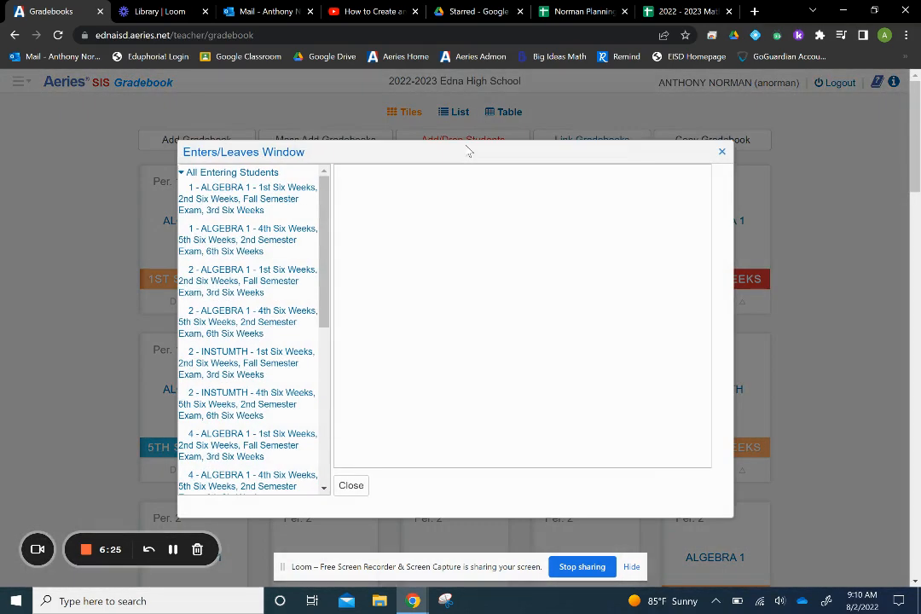
click(236, 174)
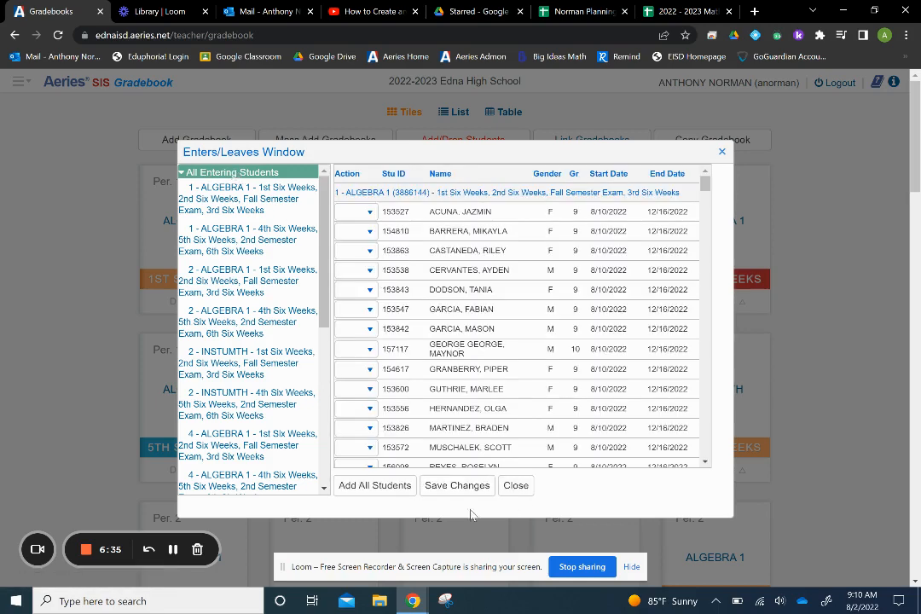
click(393, 492)
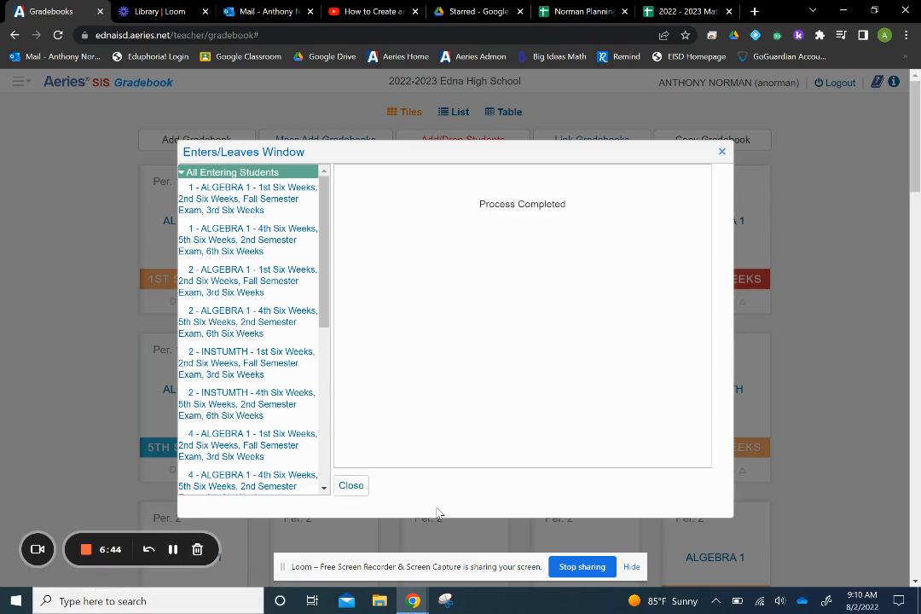
click(350, 485)
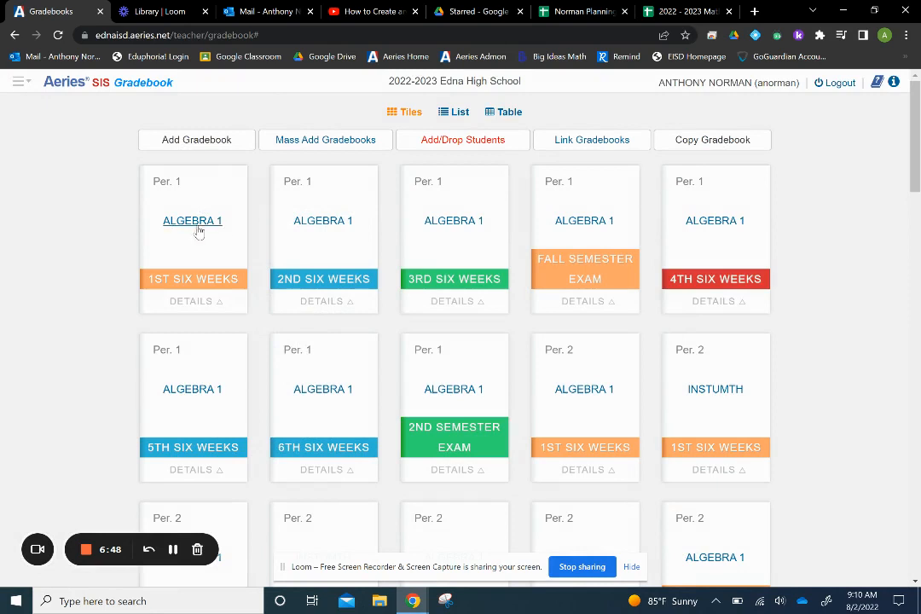
Open the period 1 Algebra 1 gradebook for the 1st Six Weeks and check its list of active students
click(202, 230)
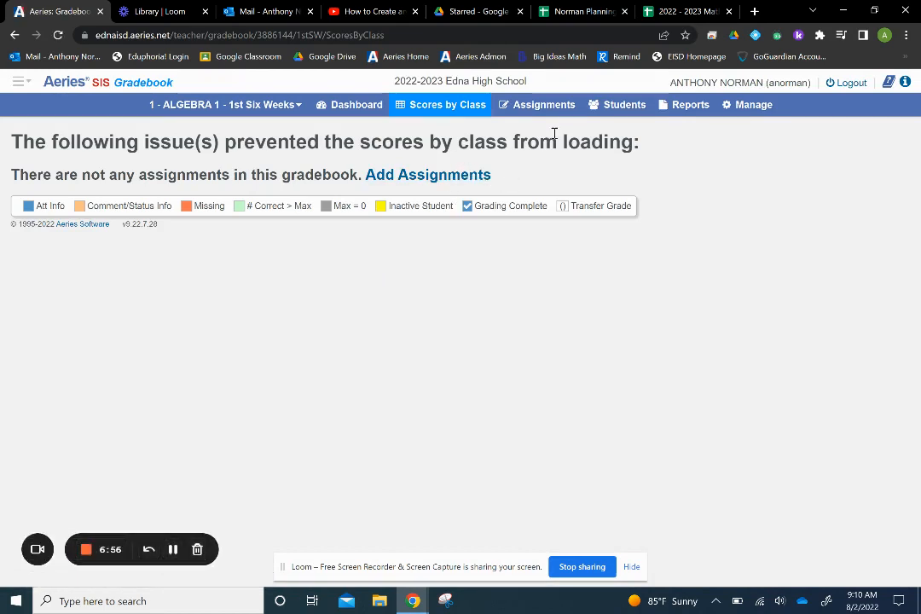
click(613, 114)
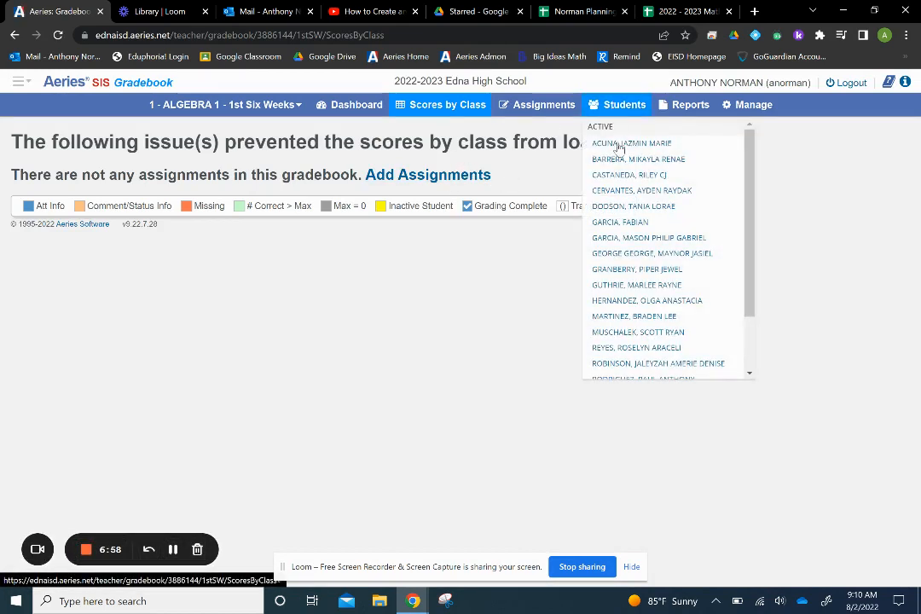
scroll(644, 328, down, 1)
scroll(644, 332, up, 1)
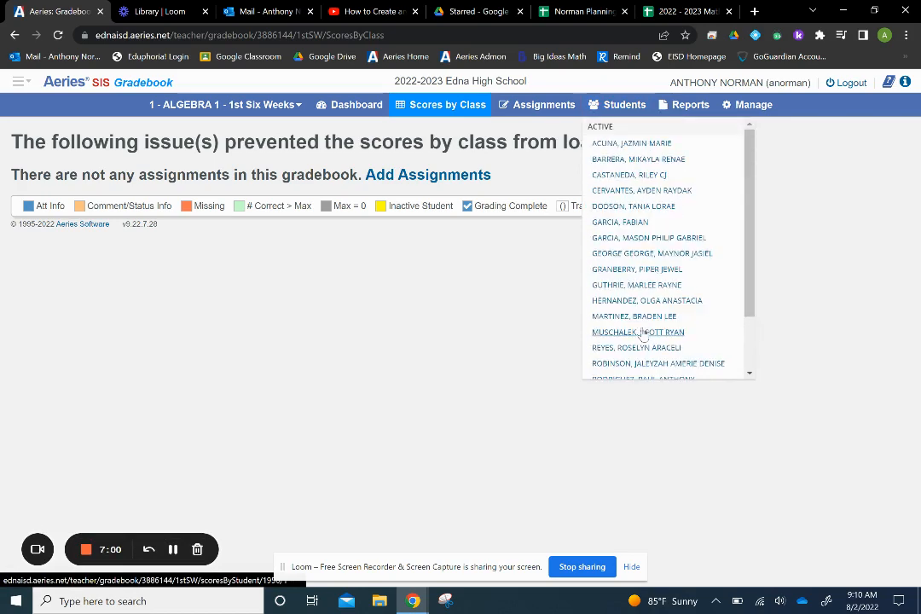
click(385, 325)
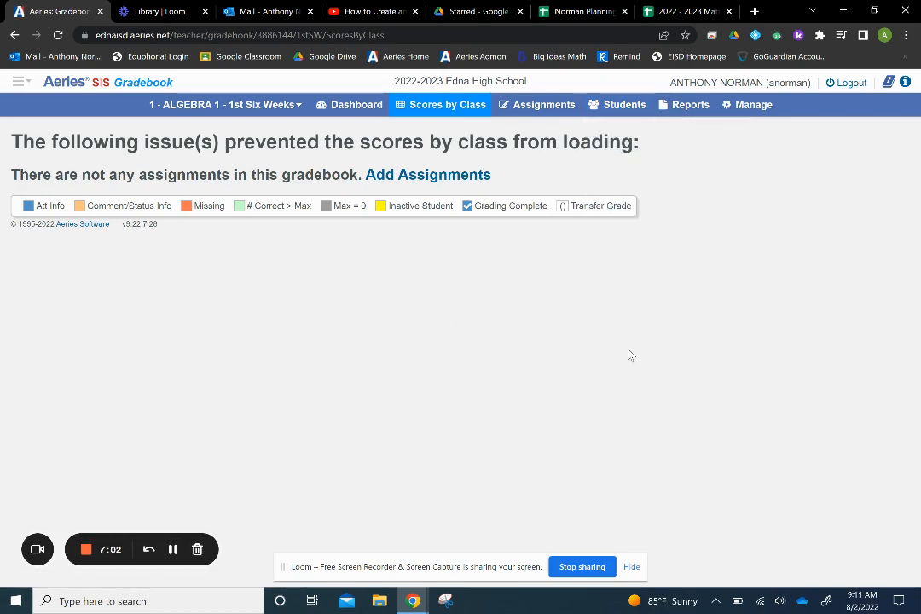
Return to the gradebooks dashboard, display the gradebooks as a table and expand the past terms
click(335, 119)
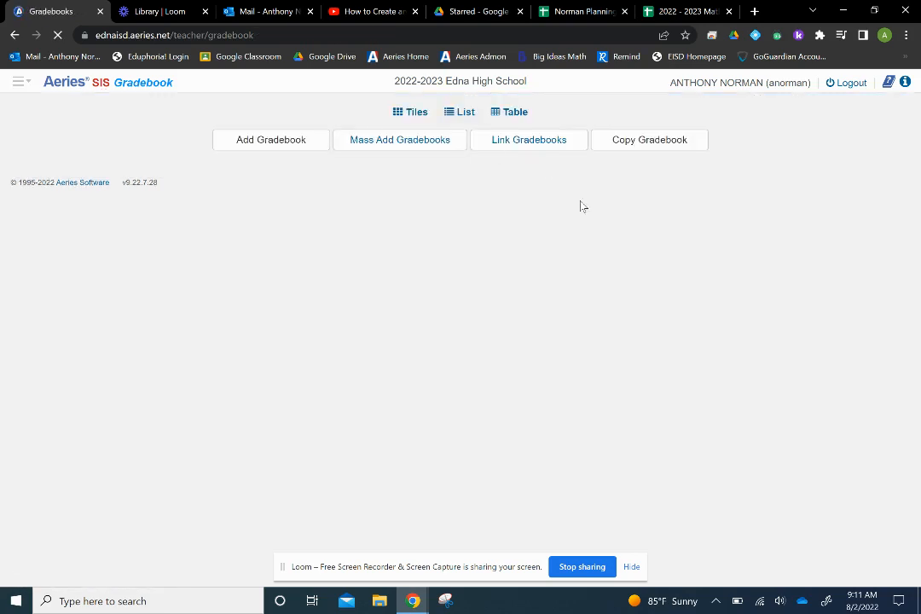
click(510, 112)
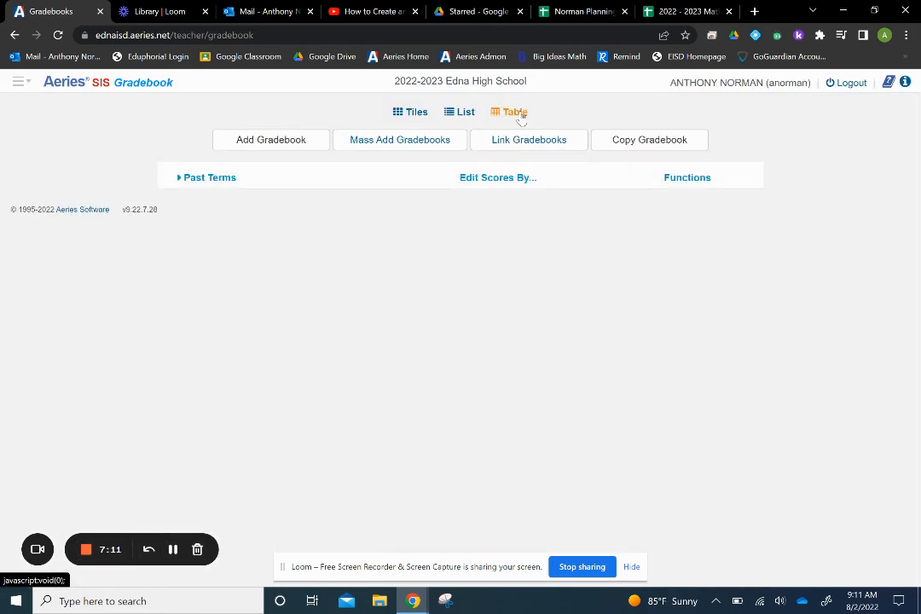
click(205, 179)
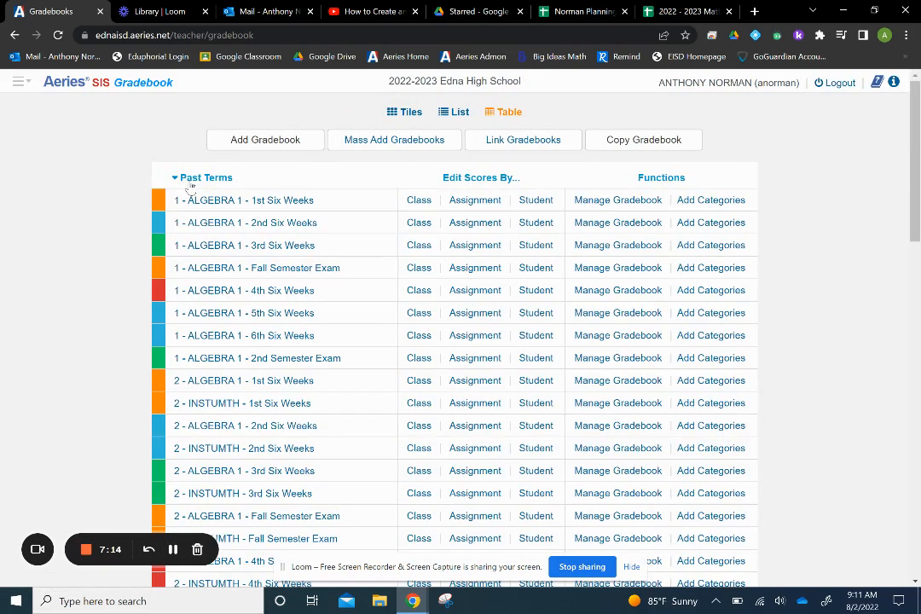